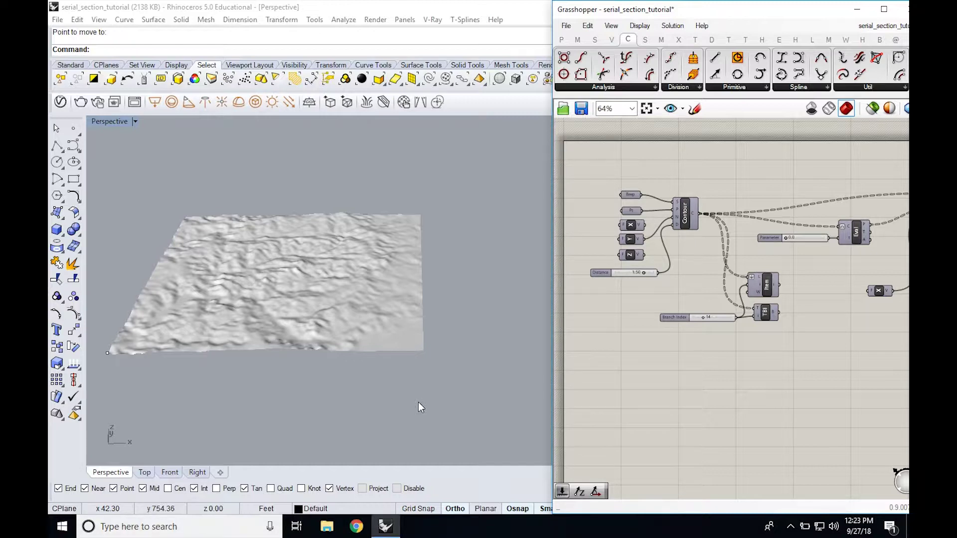
- Examine the terrain surface and the reference point at its corner in the Perspective view
right_drag(454, 333, 480, 326)
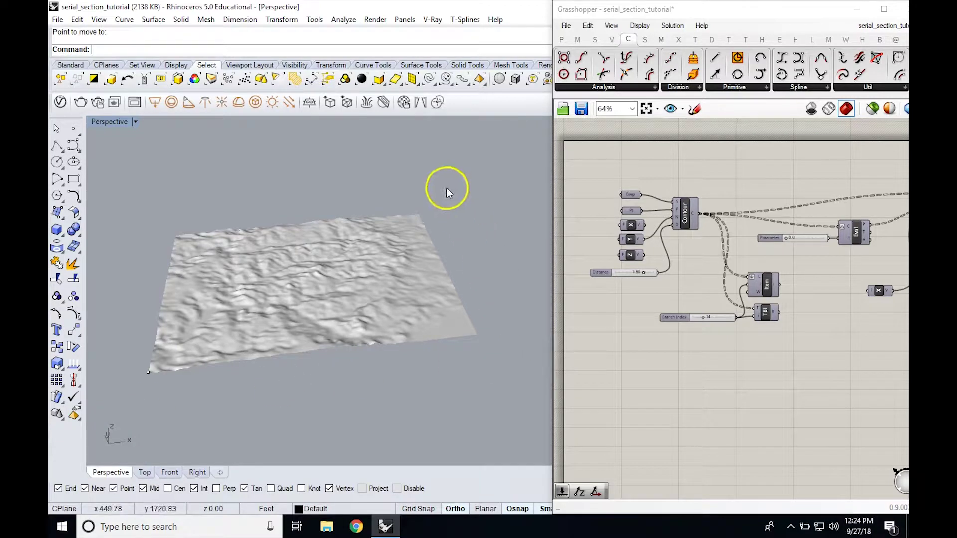
right_drag(442, 355, 419, 363)
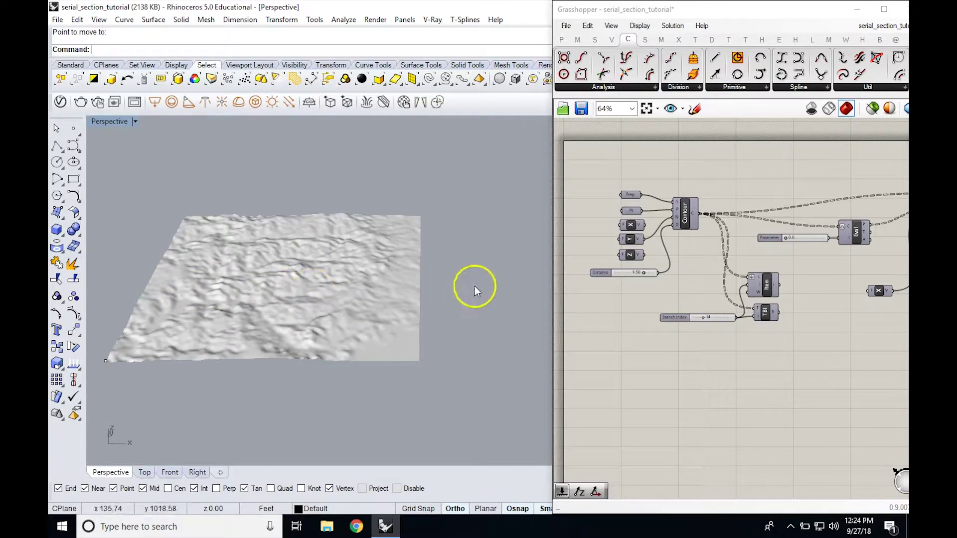
mouse_move(287, 384)
right_down()
mouse_move(274, 378)
mouse_move(282, 379)
right_up()
click(466, 275)
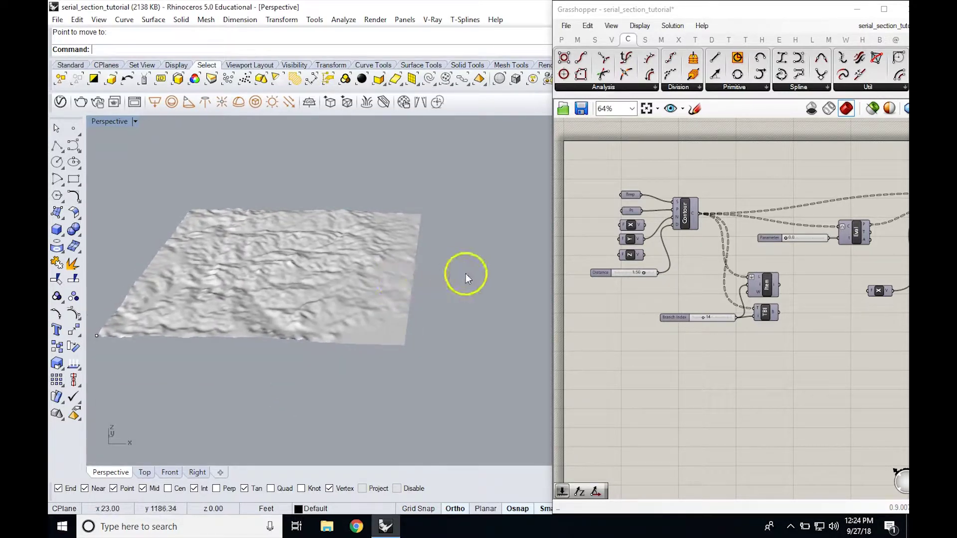
right_drag(460, 276, 491, 273)
click(391, 281)
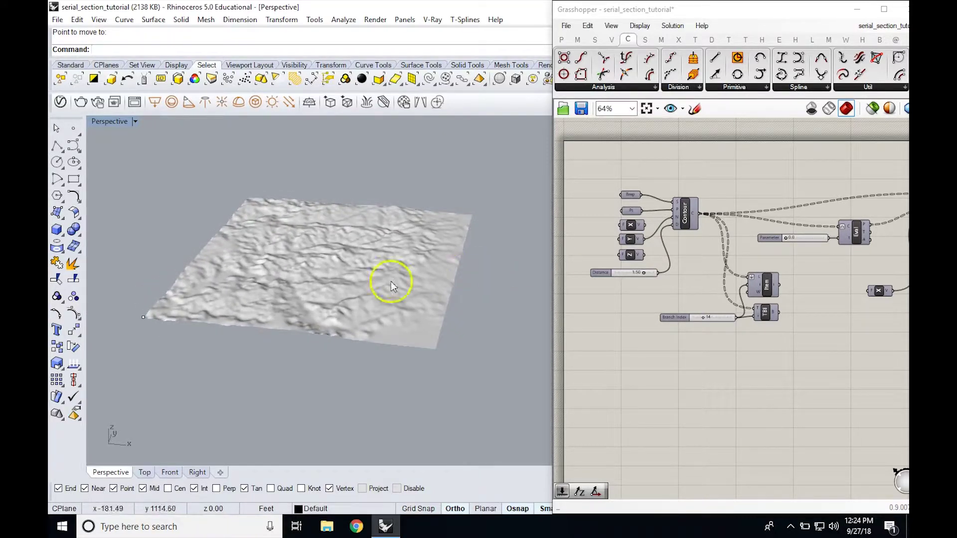
click(361, 275)
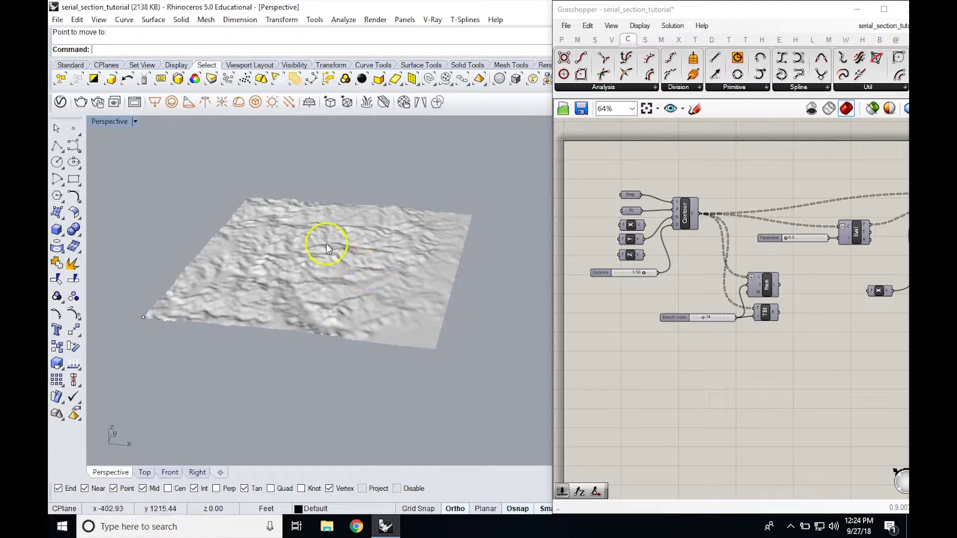
click(326, 243)
click(167, 192)
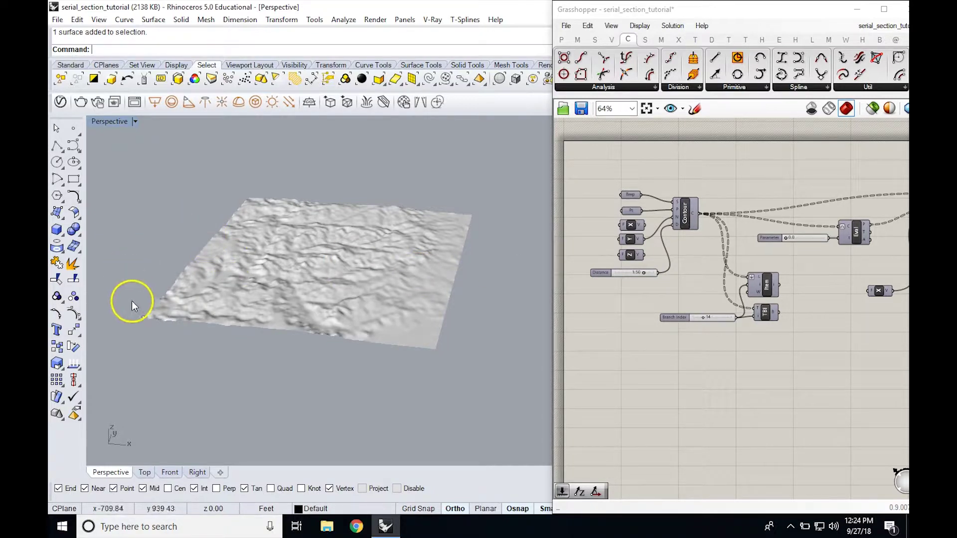
click(142, 316)
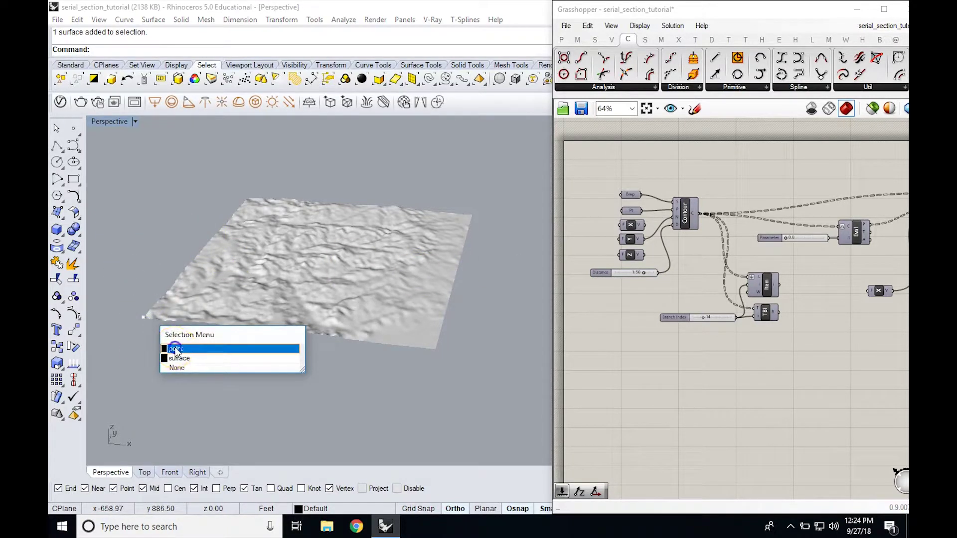
click(139, 330)
scroll(139, 329, up, 4)
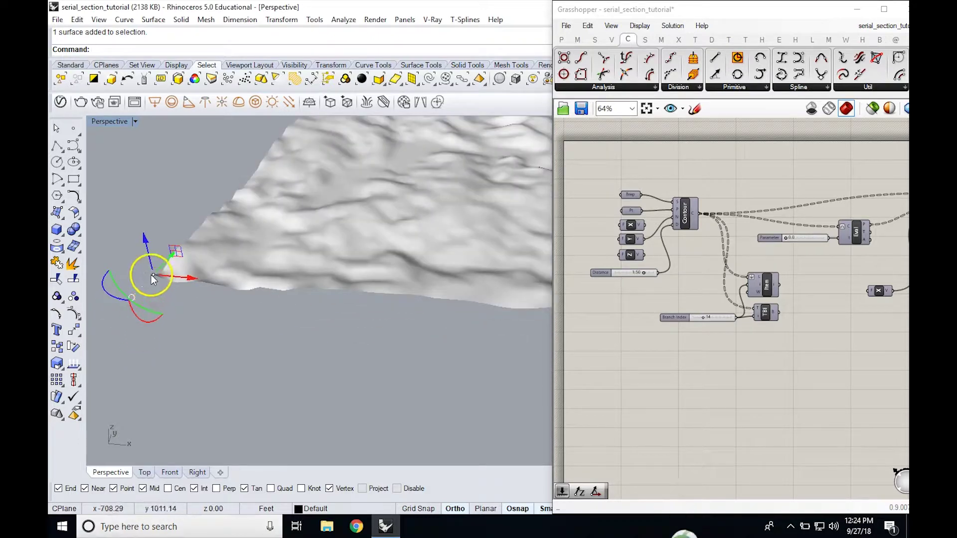
scroll(209, 303, down, 4)
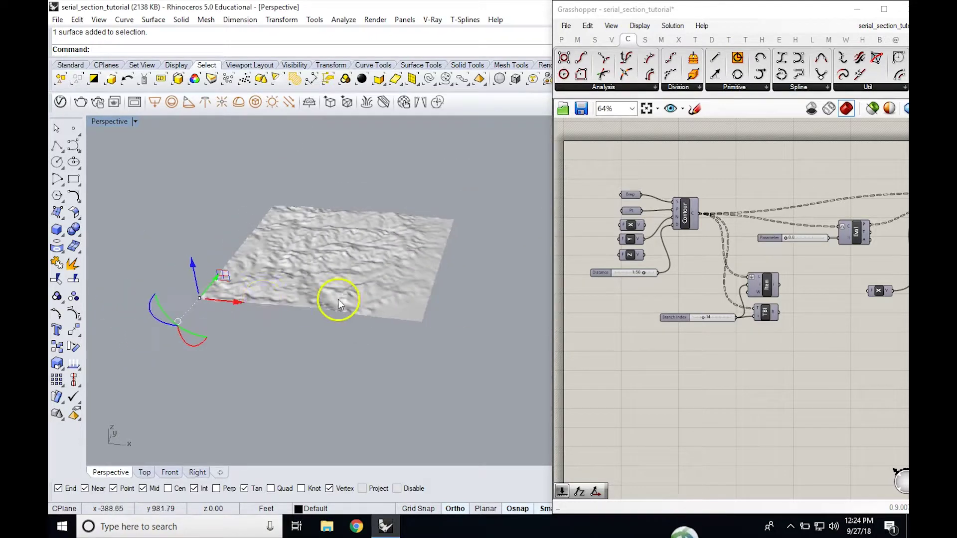
click(379, 188)
right_drag(319, 194, 331, 192)
- Set the Brep parameter feeding the Contour component's Shape input to reference the terrain surface
scroll(647, 222, up, 1)
scroll(647, 222, up, 3)
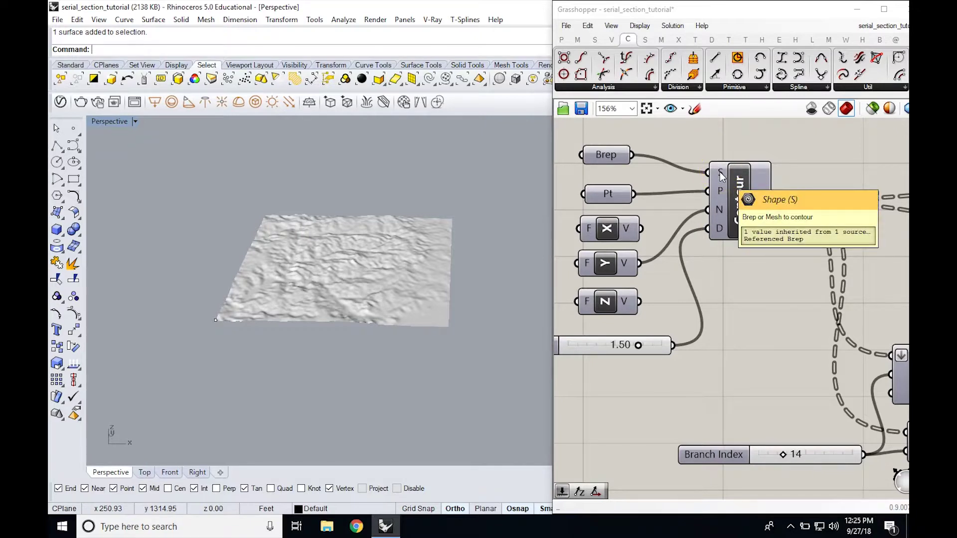
right_click(607, 156)
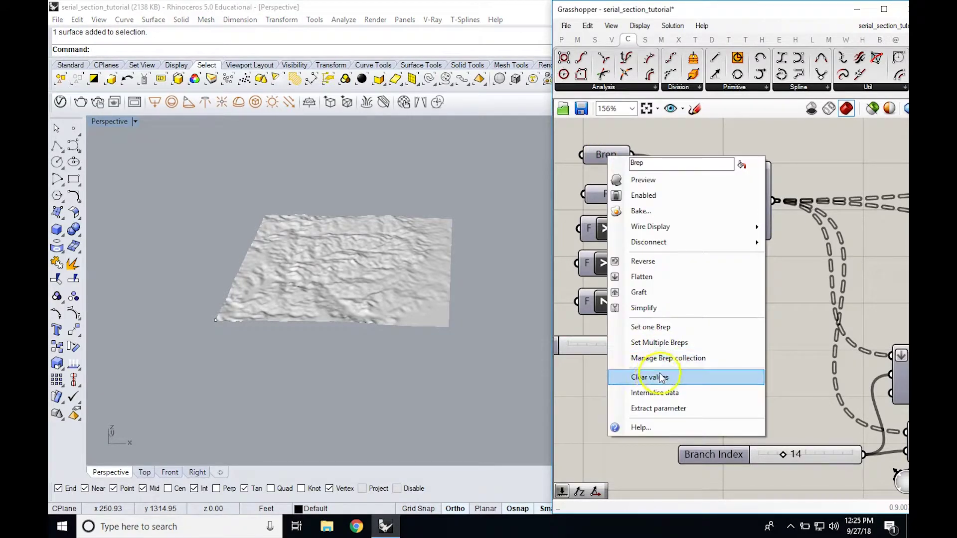
click(656, 327)
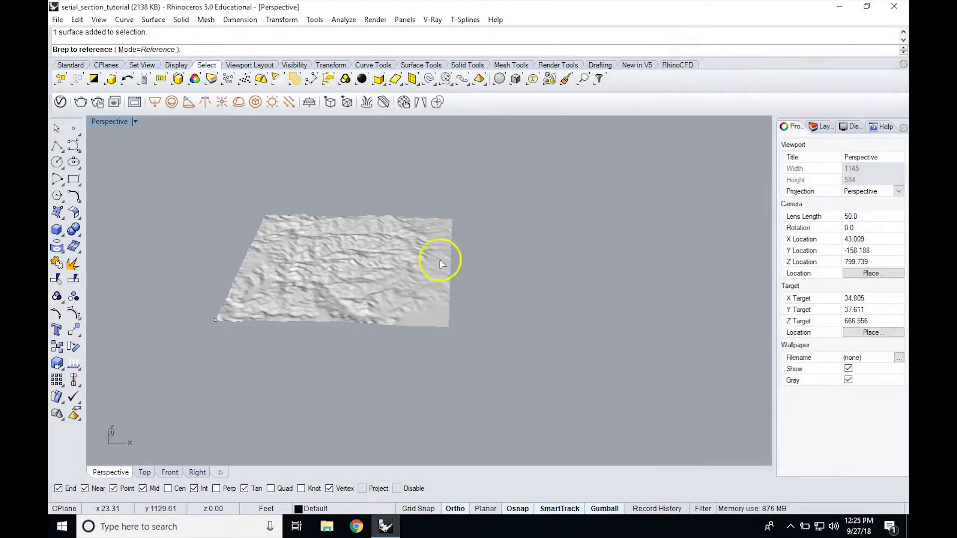
click(374, 259)
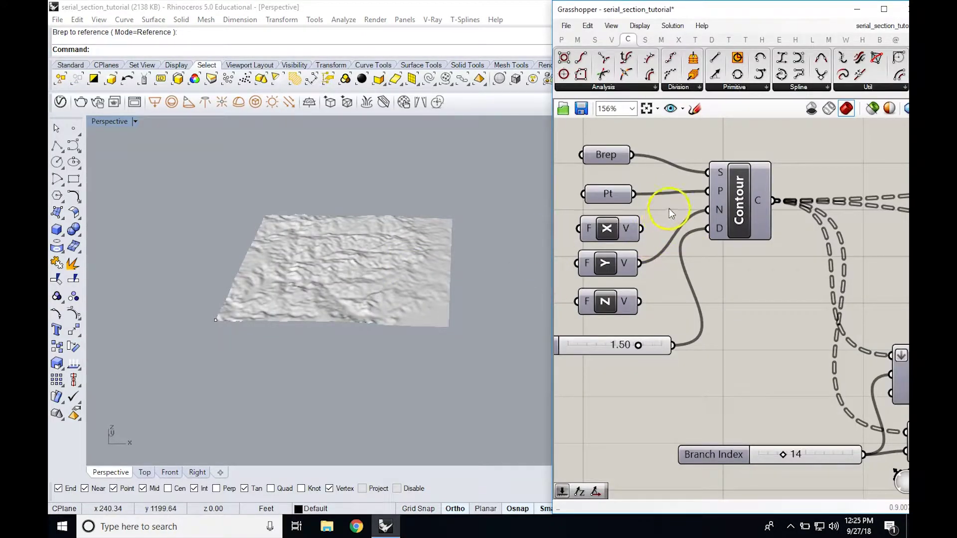
- Set the Pt parameter feeding the Contour component to reference the point object at the terrain's corner
mouse_move(719, 194)
right_click(609, 193)
click(662, 379)
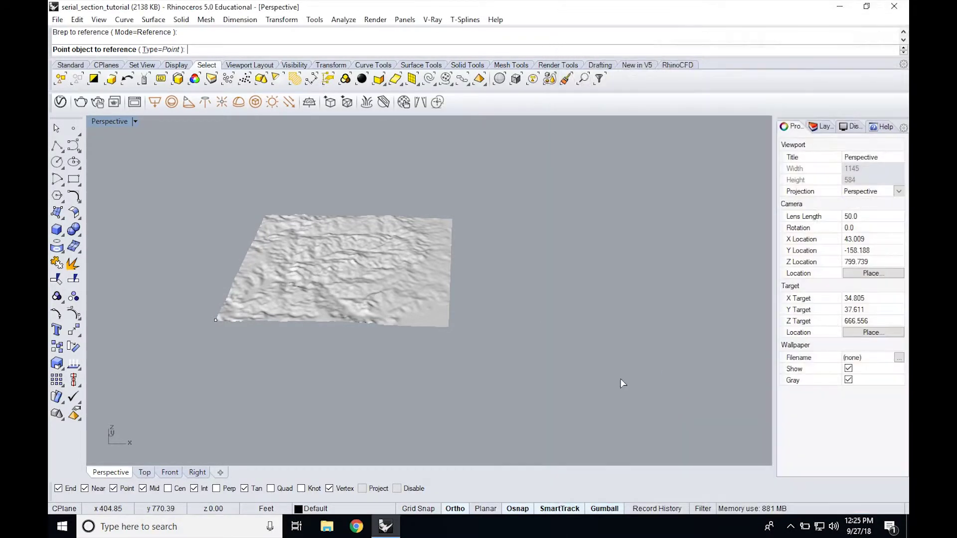
click(215, 322)
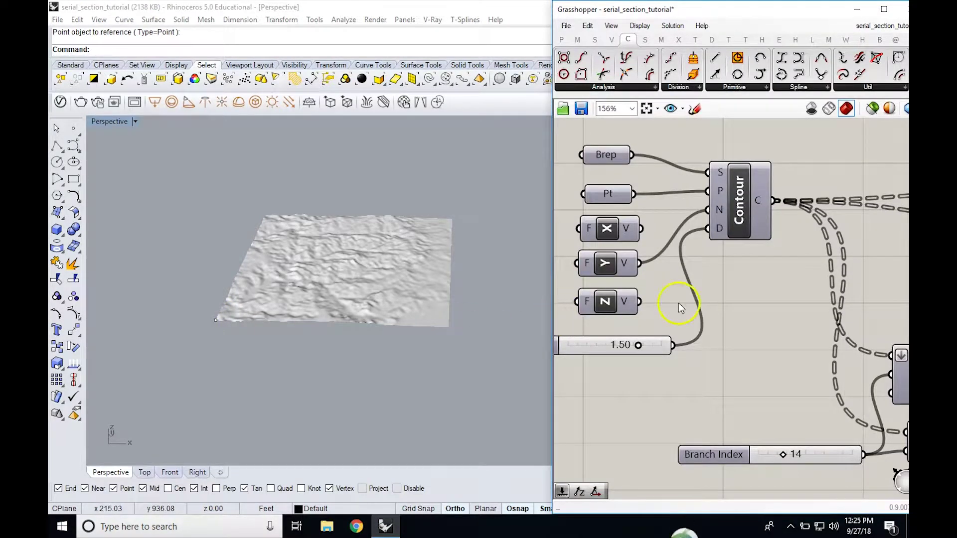
- Turn on the preview of the Contour component and inspect the section curves across the terrain surface
mouse_move(719, 211)
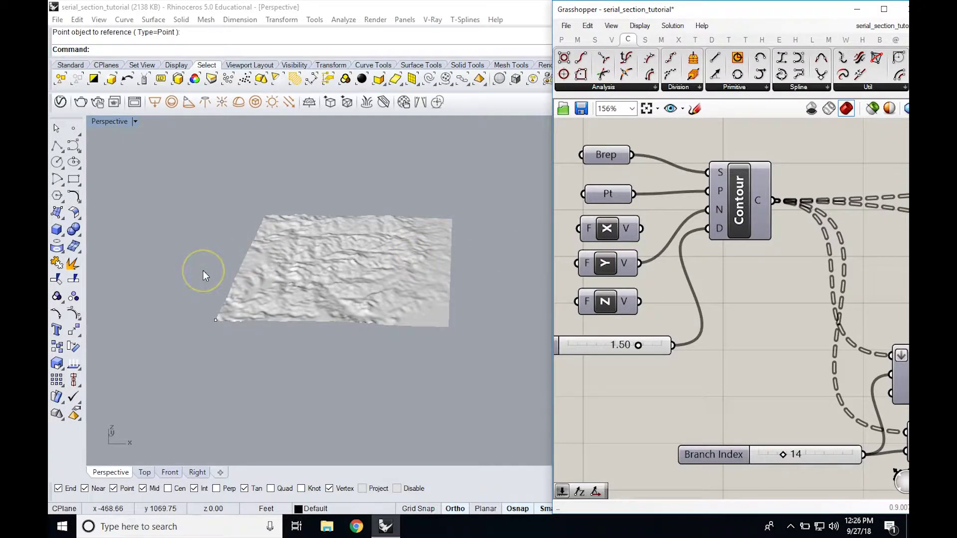
click(217, 269)
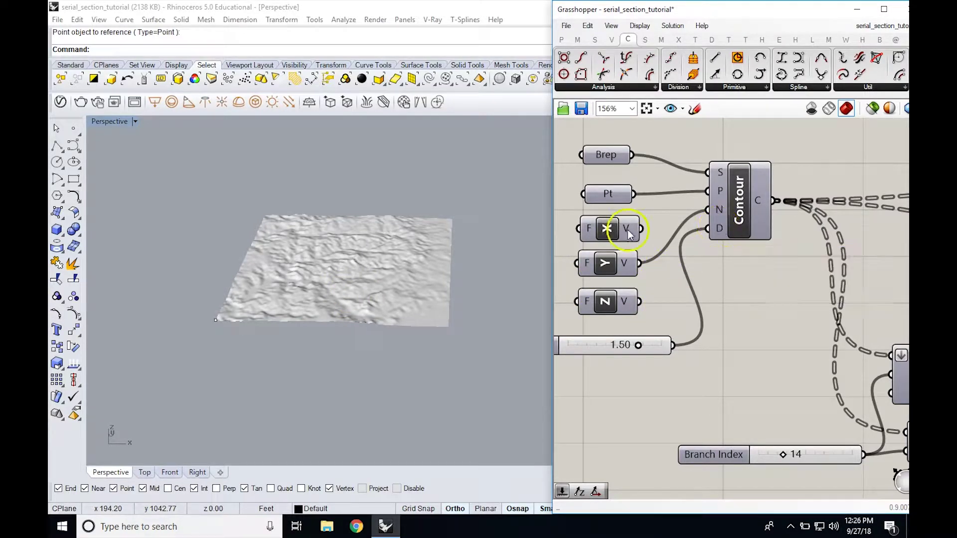
mouse_move(719, 232)
right_drag(643, 366, 685, 355)
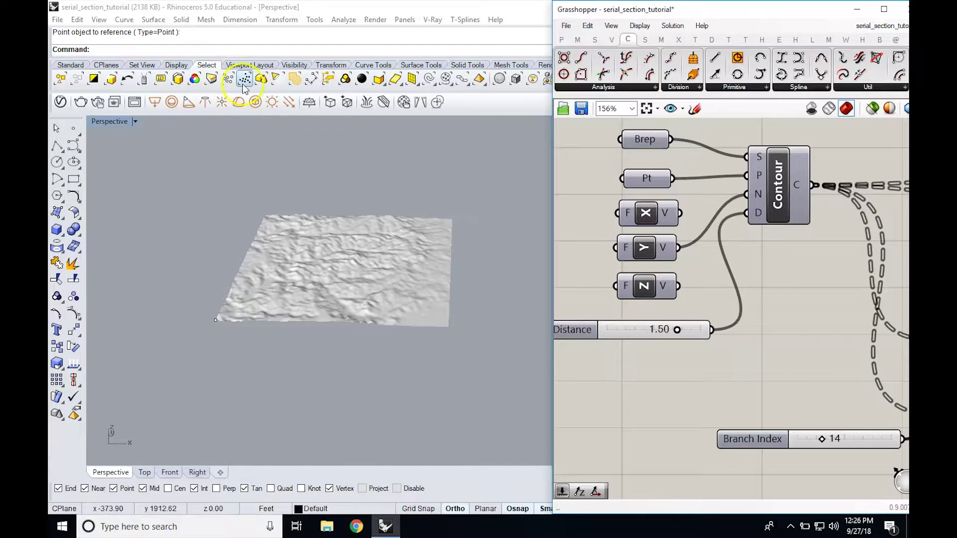
click(779, 185)
right_click(778, 187)
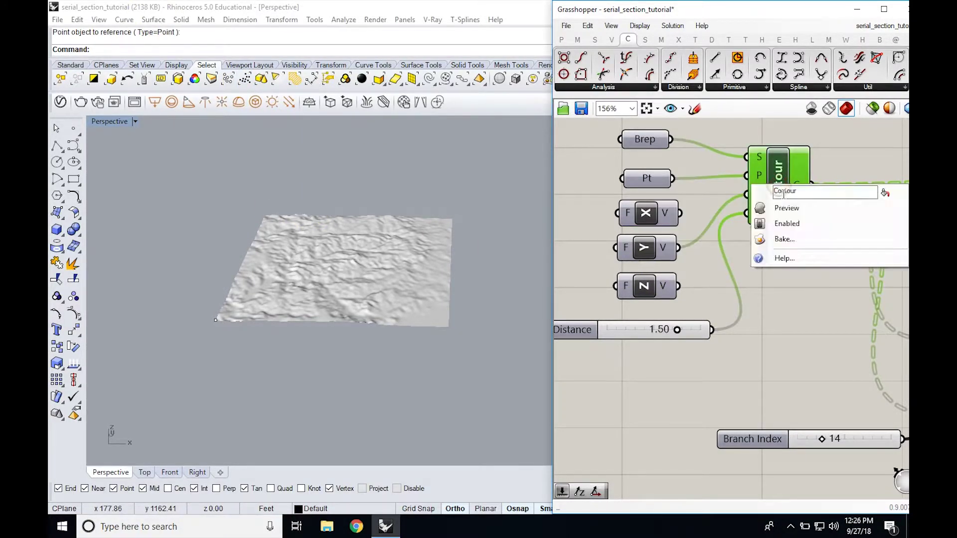
click(783, 208)
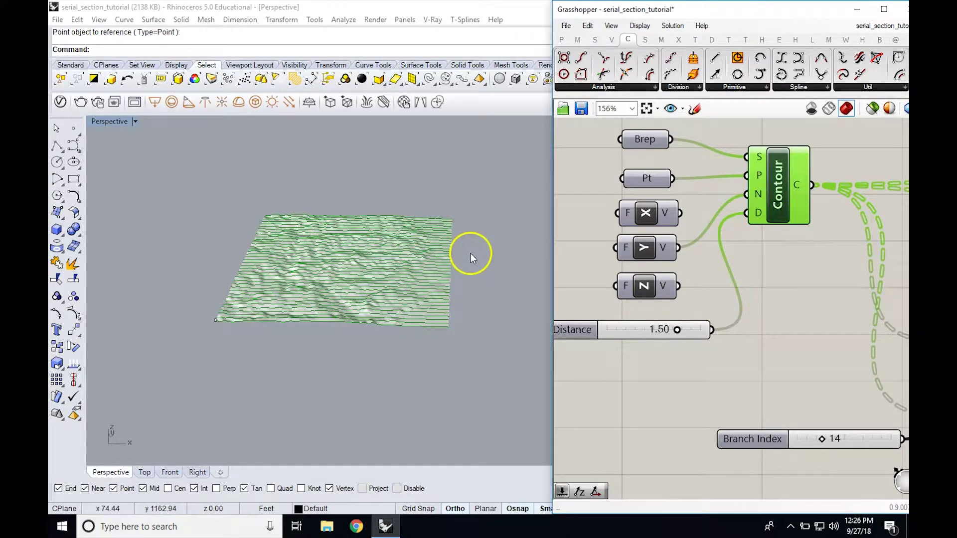
right_drag(458, 276, 458, 297)
click(358, 312)
scroll(359, 312, up, 5)
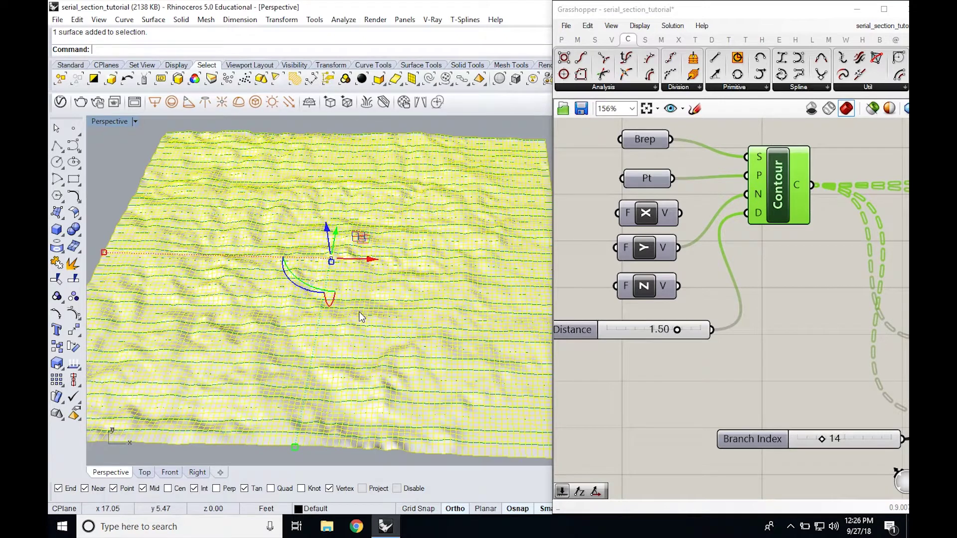
click(528, 244)
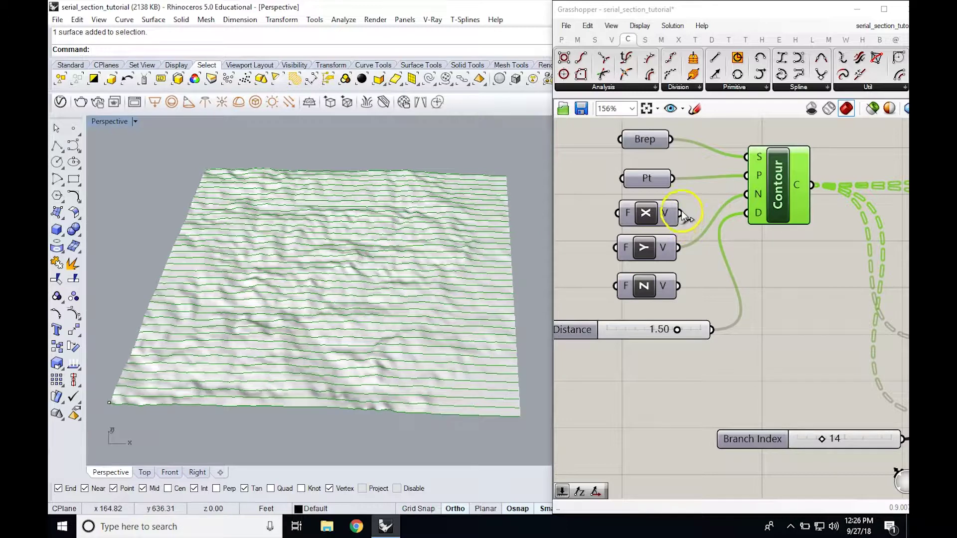
- Connect the Unit X vector to the Contour component's N input to try contours in that direction
shift+drag(682, 214, 743, 196)
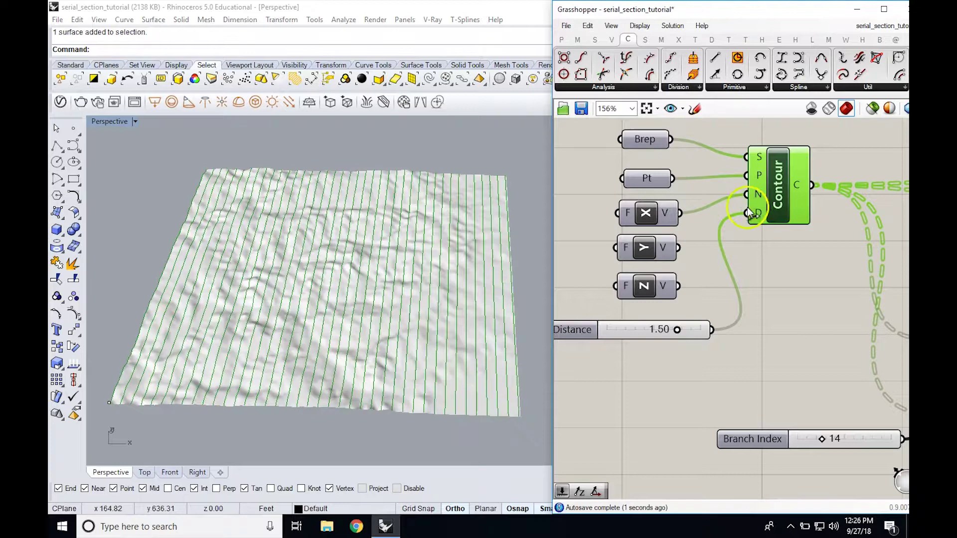
click(469, 296)
right_drag(455, 288, 464, 156)
key(Escape)
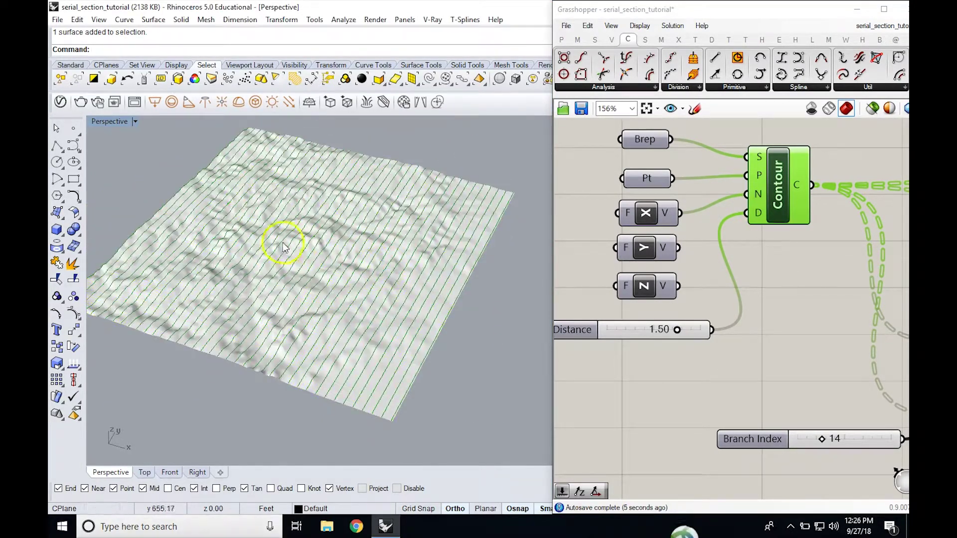
right_drag(394, 272, 432, 261)
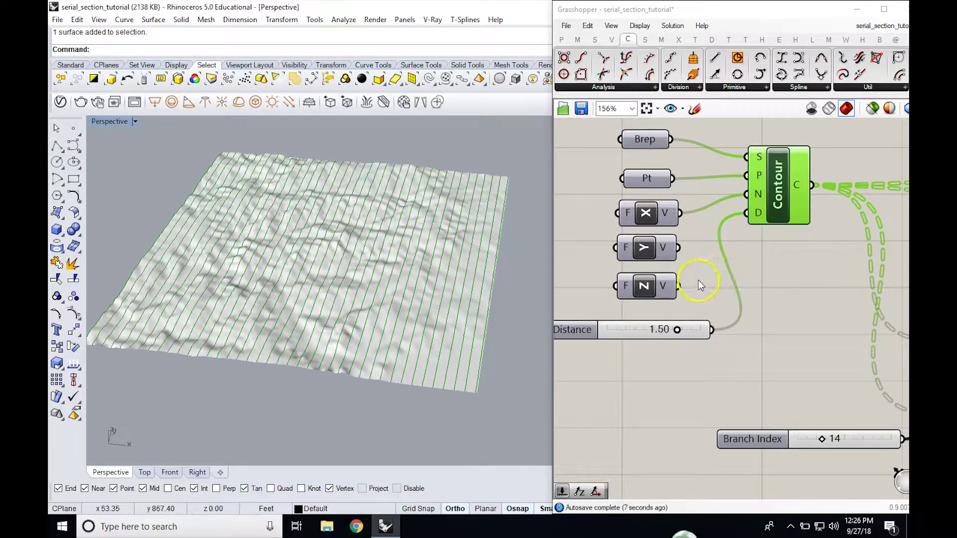
- Connect the Unit Z vector to the Contour component's N input and set the Distance slider to 0.30
drag(679, 286, 743, 193)
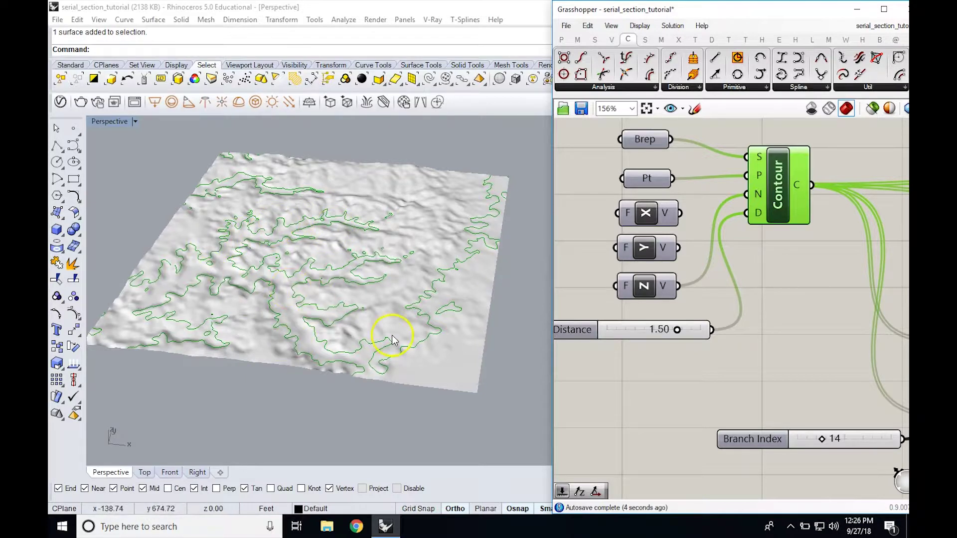
double_click(662, 330)
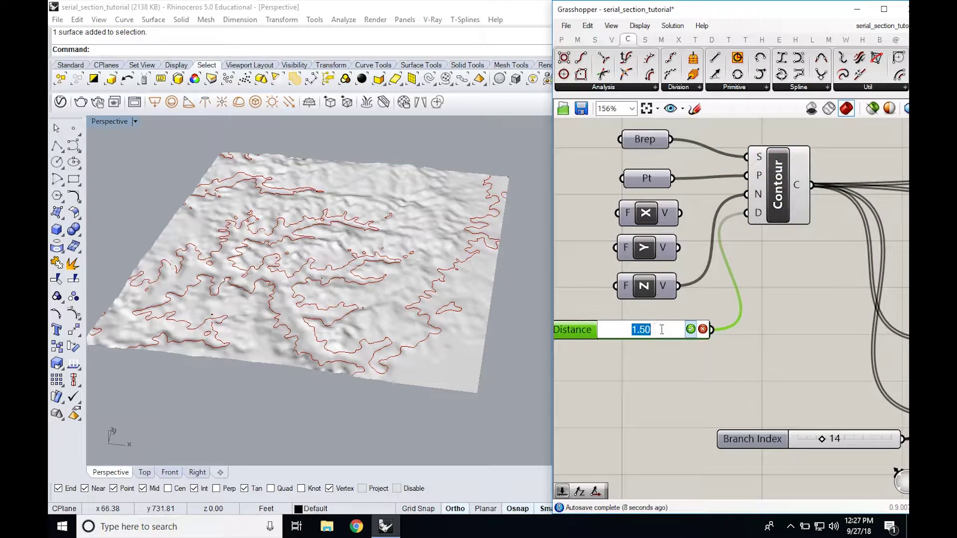
click(693, 352)
mouse_move(347, 280)
right_down()
mouse_move(350, 261)
mouse_move(342, 285)
right_up()
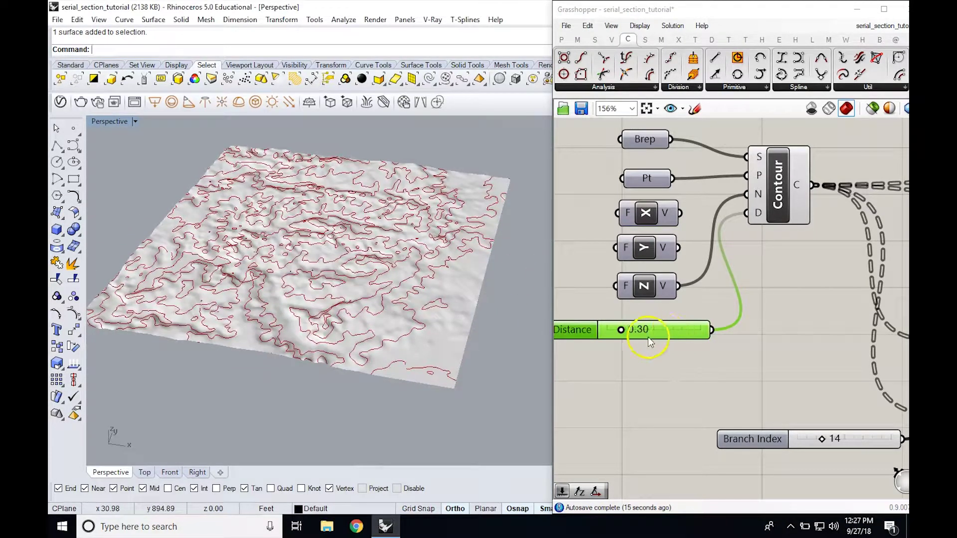
click(778, 185)
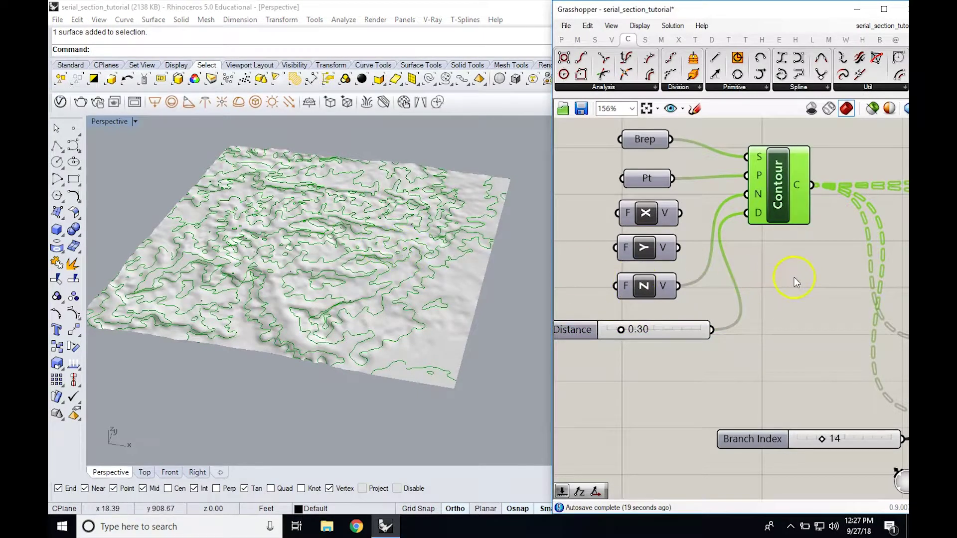
- Set the Distance slider to 1.5 and connect the Unit Y vector to the Contour component's N input
right_drag(794, 277, 754, 280)
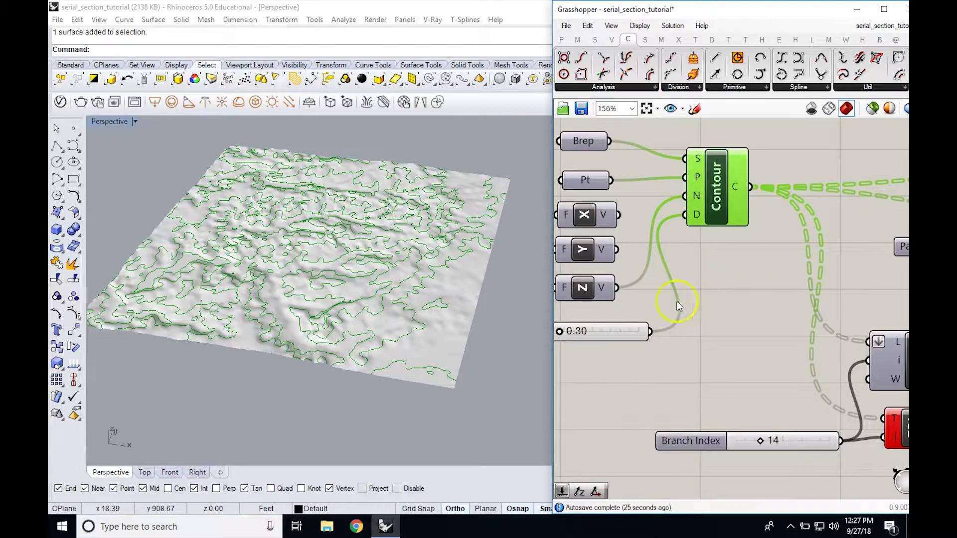
right_drag(645, 302, 704, 293)
double_click(641, 323)
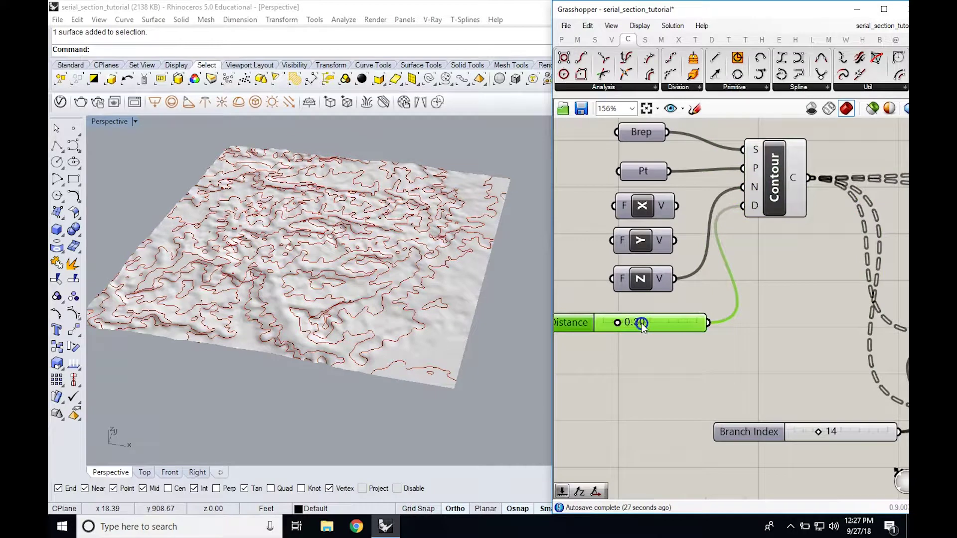
key(BackSpace)
text(1.5)
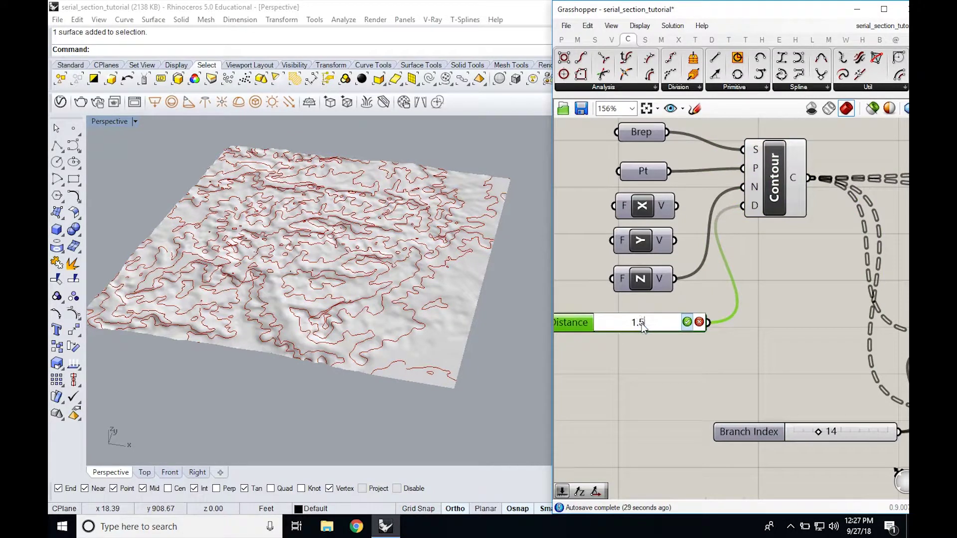
click(686, 323)
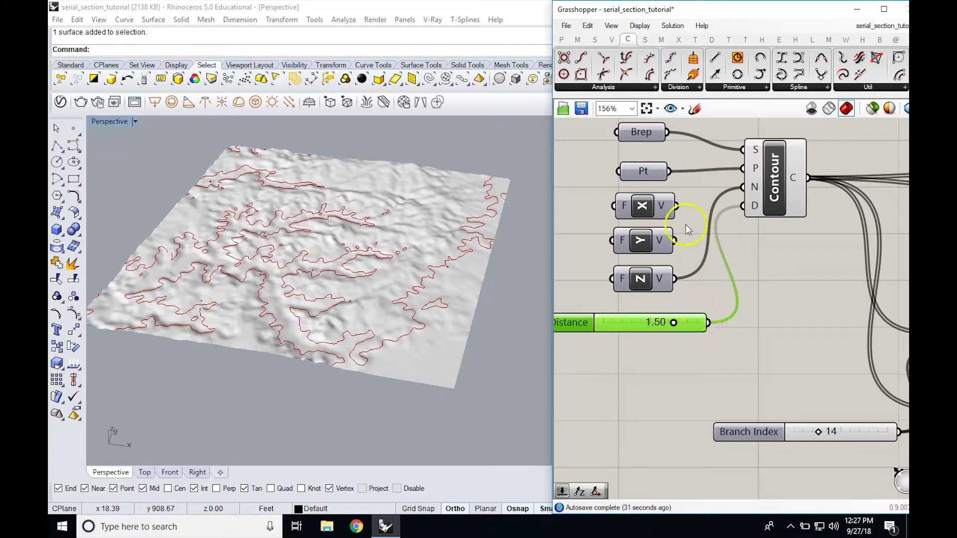
shift+drag(681, 242, 743, 187)
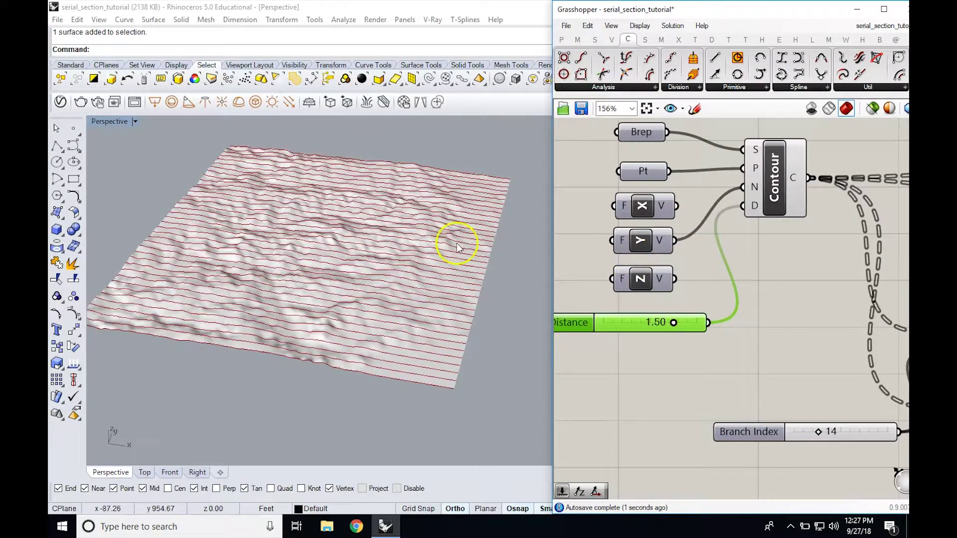
right_drag(369, 263, 279, 169)
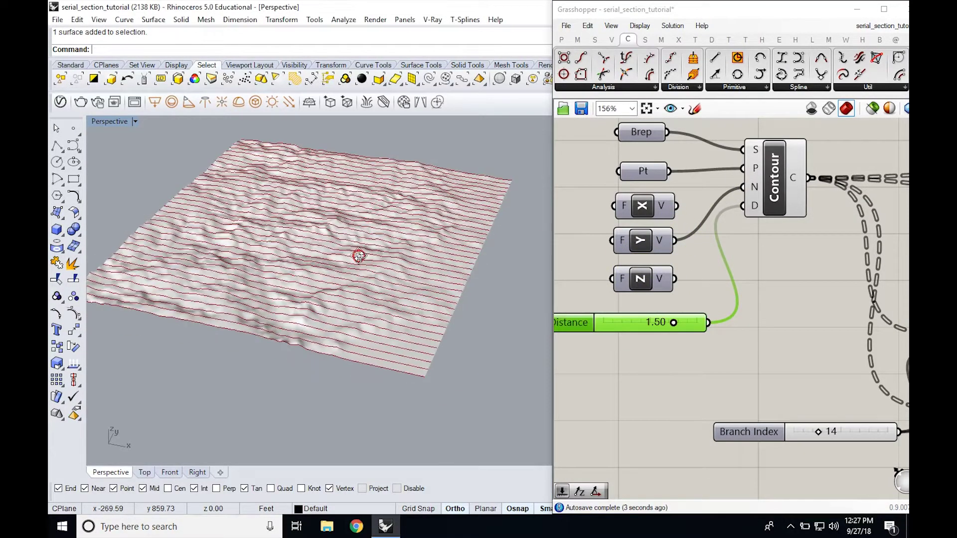
- Remove the Flatten setting from the List Item component's L input
scroll(733, 271, down, 2)
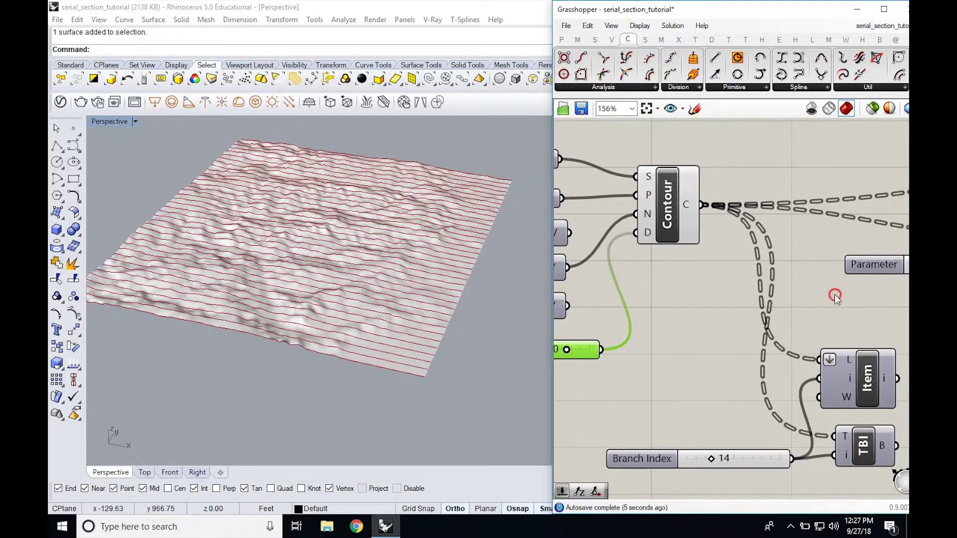
right_drag(839, 292, 736, 240)
scroll(764, 255, down, 1)
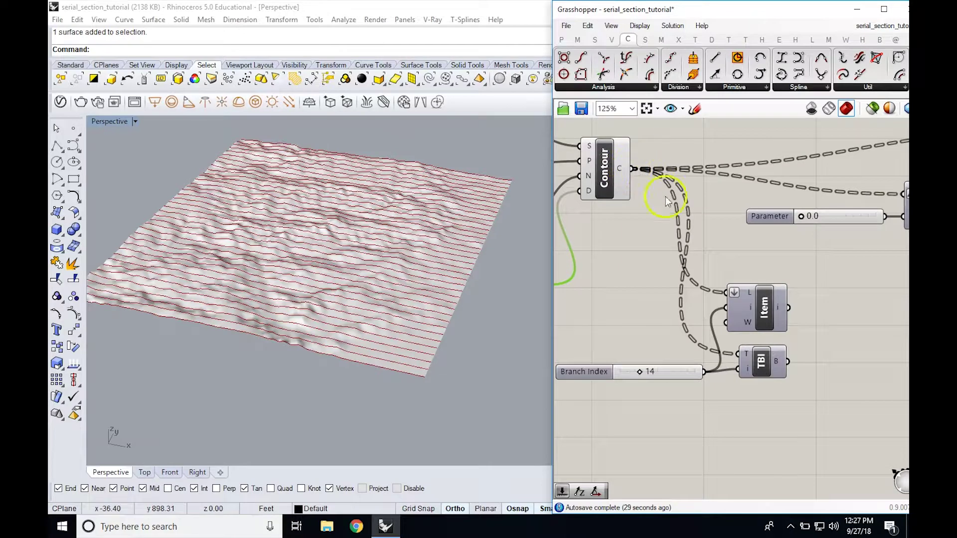
right_click(734, 291)
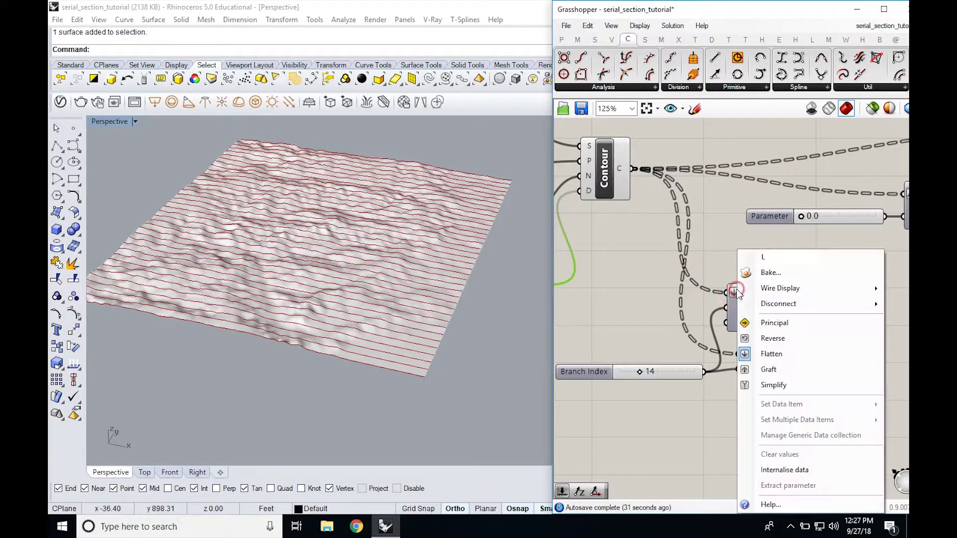
click(772, 353)
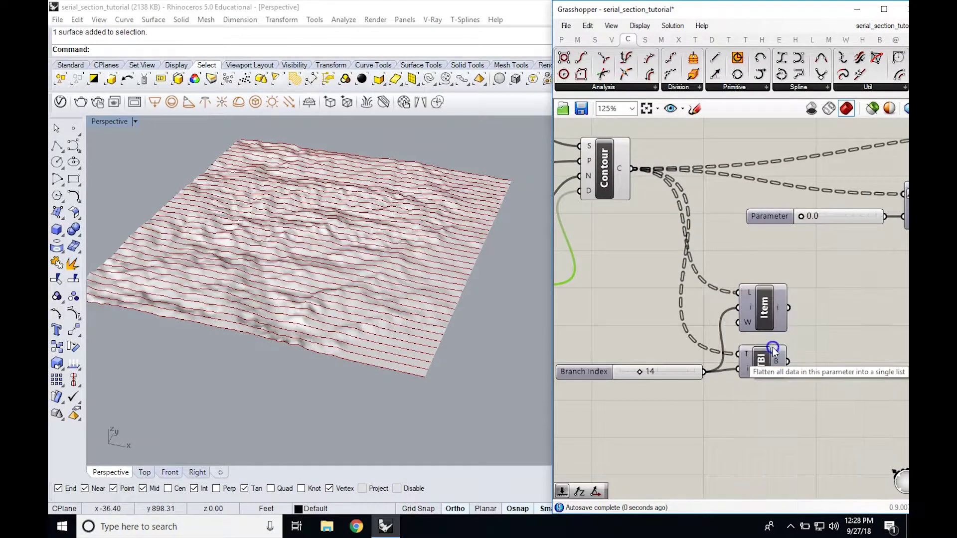
- Examine the branch structure of the Contour component's C output and the List Item component's inputs
right_drag(741, 251, 727, 217)
mouse_move(737, 264)
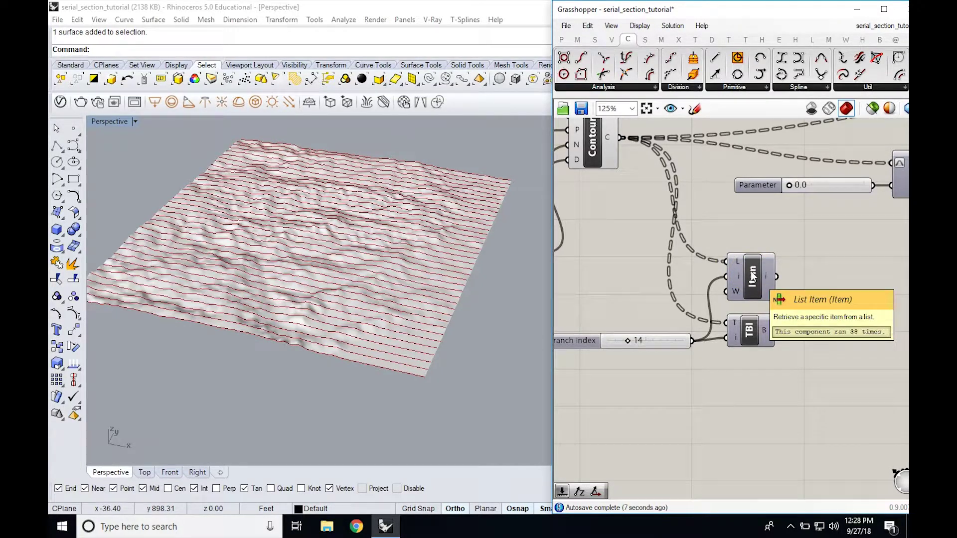
click(607, 137)
mouse_move(607, 136)
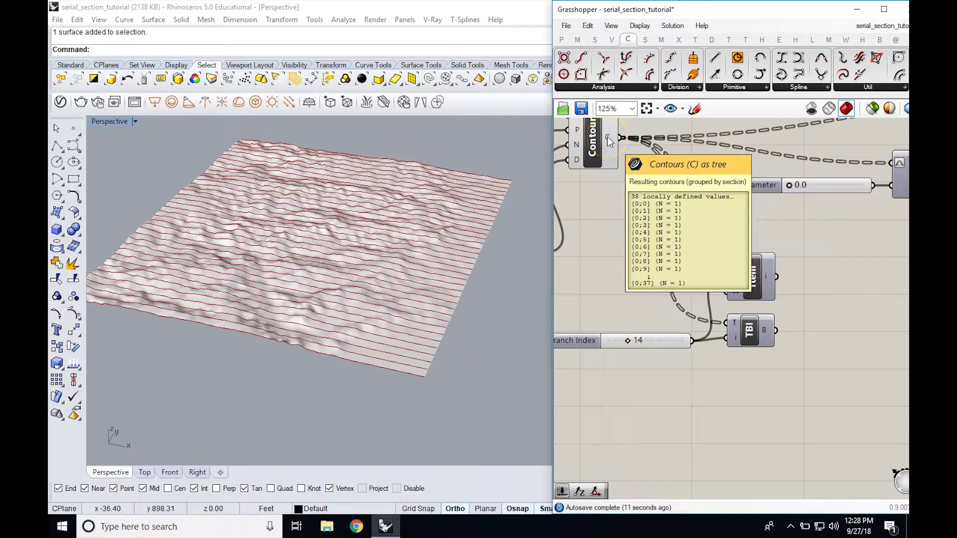
drag(607, 137, 755, 278)
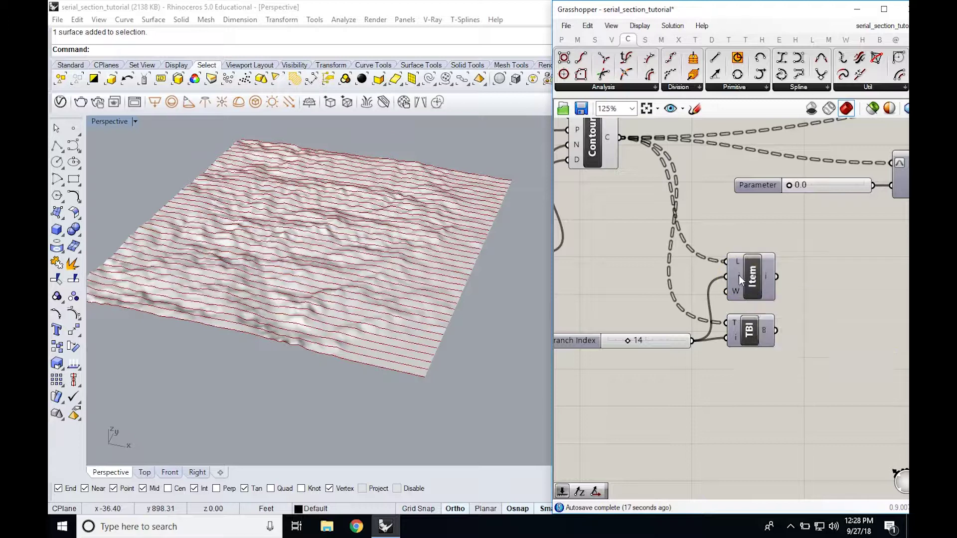
click(737, 273)
- Move the Branch Index slider component slightly on the canvas and turn on the List Item component's preview
click(644, 391)
drag(667, 344, 656, 334)
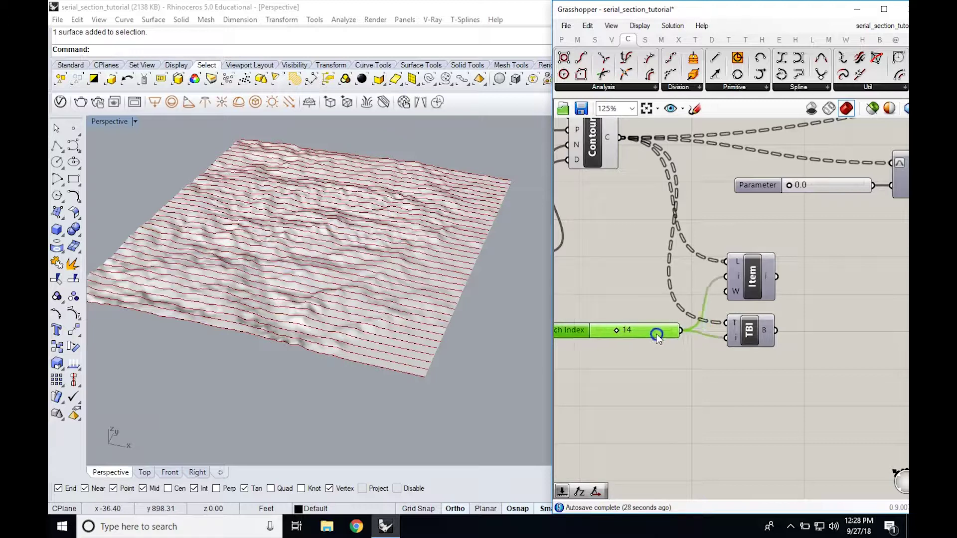
click(592, 145)
click(753, 279)
right_click(756, 282)
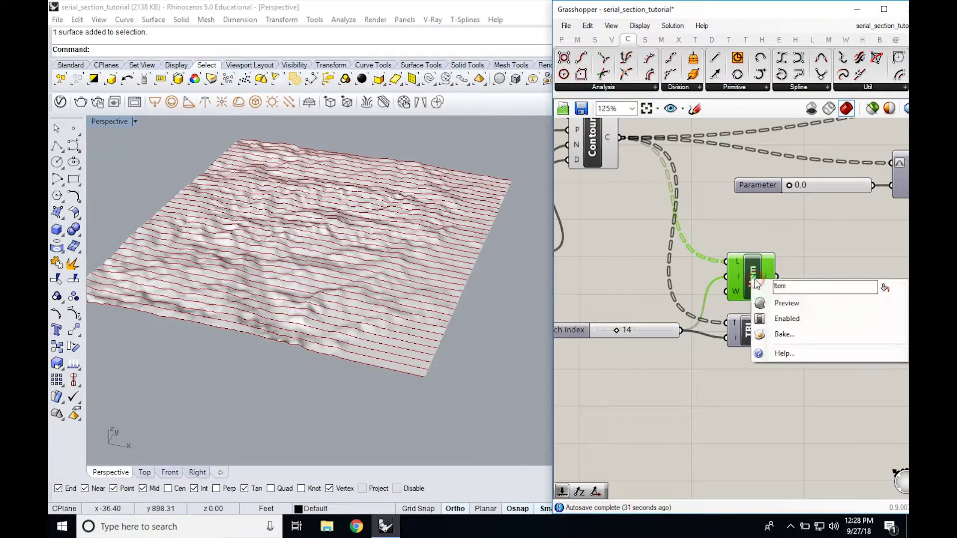
click(781, 303)
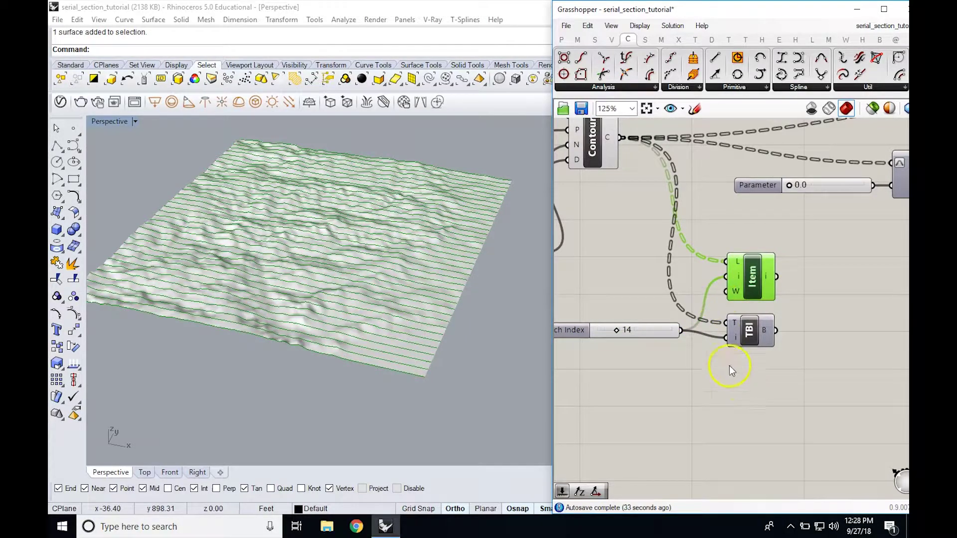
click(693, 365)
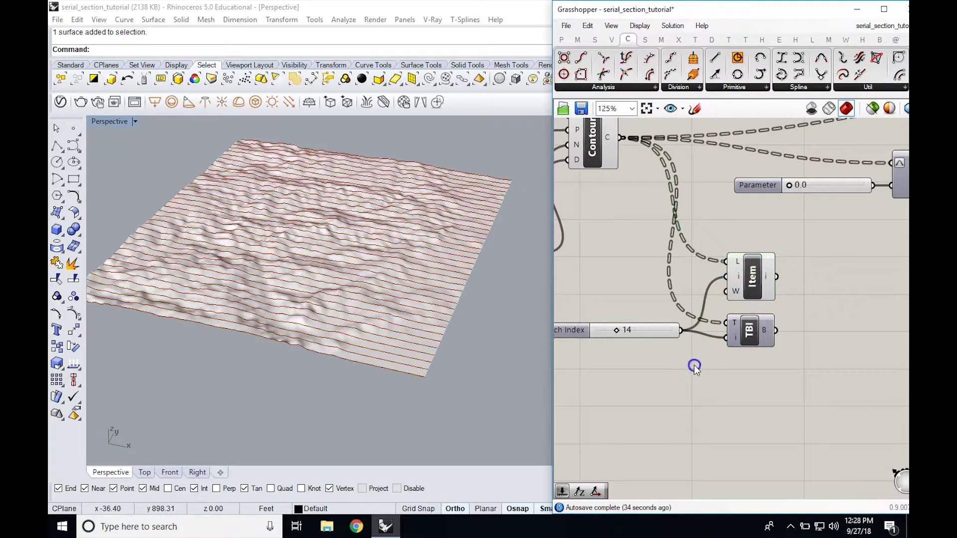
click(752, 277)
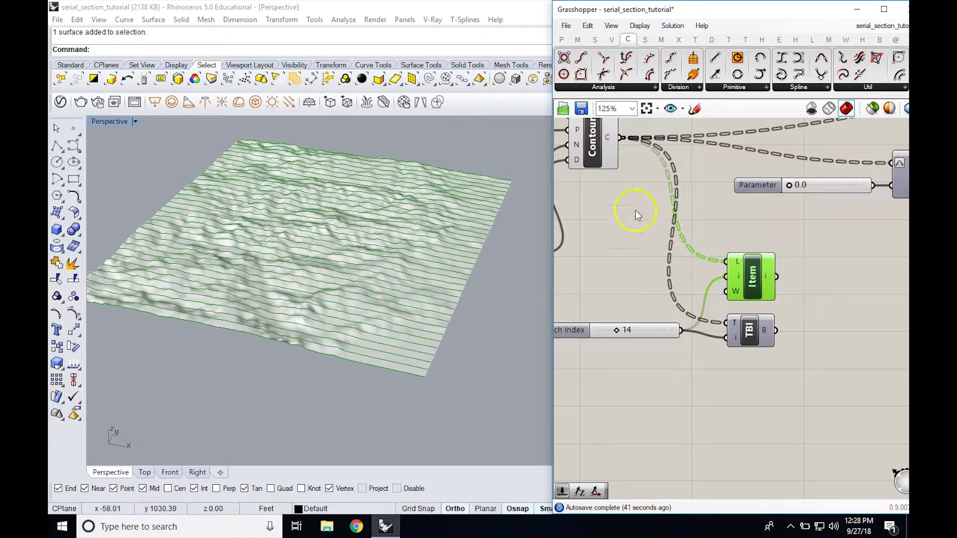
- Flatten the contour data entering the List Item component's L input
right_drag(634, 209, 638, 241)
mouse_move(611, 171)
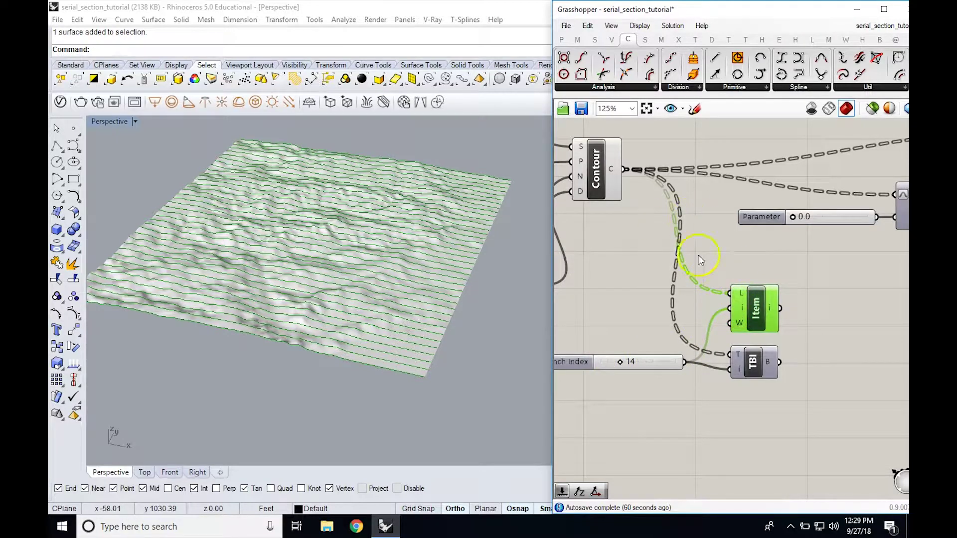
right_click(741, 296)
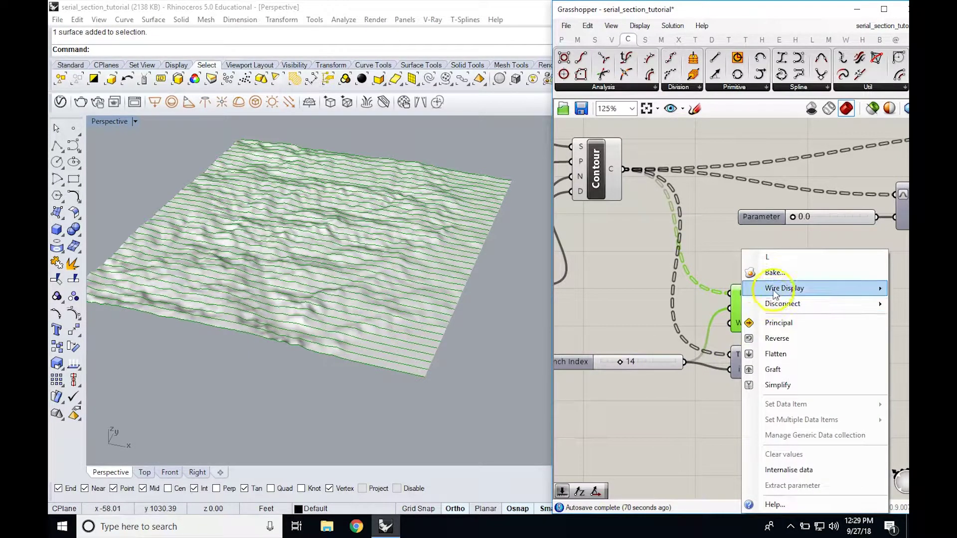
click(774, 354)
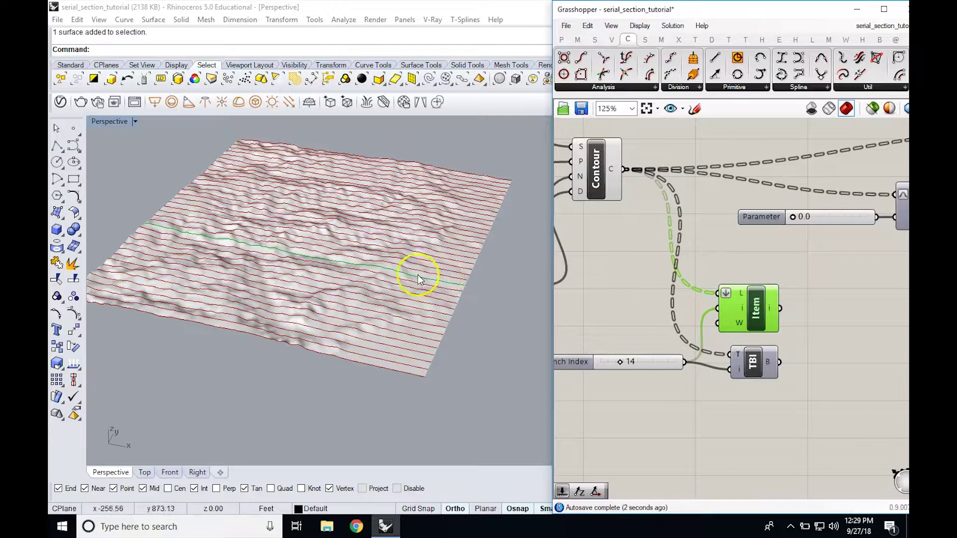
- Try different Branch Index values to pick other section curves, ending with the slider at 15
mouse_move(620, 362)
mouse_down()
mouse_move(638, 363)
mouse_move(610, 363)
mouse_move(645, 368)
mouse_move(621, 365)
mouse_up()
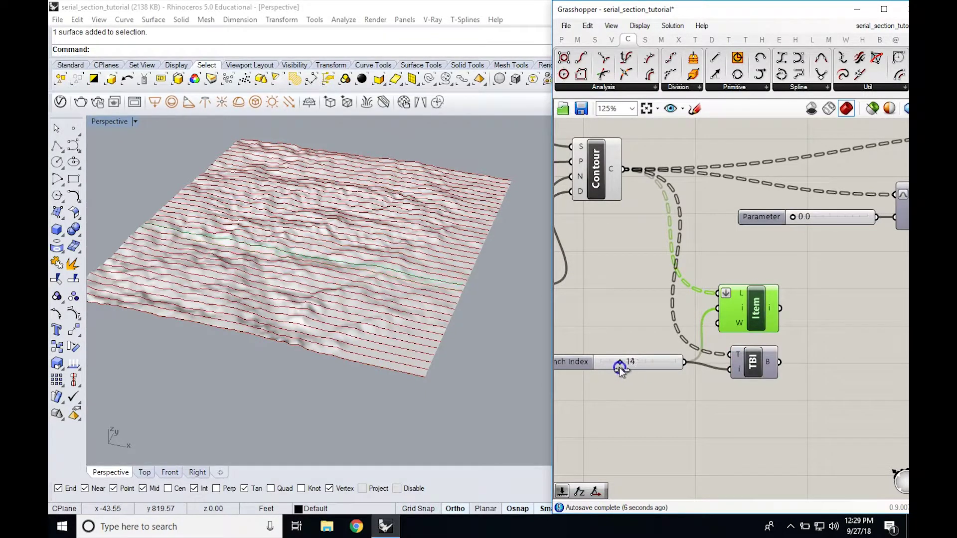
click(633, 352)
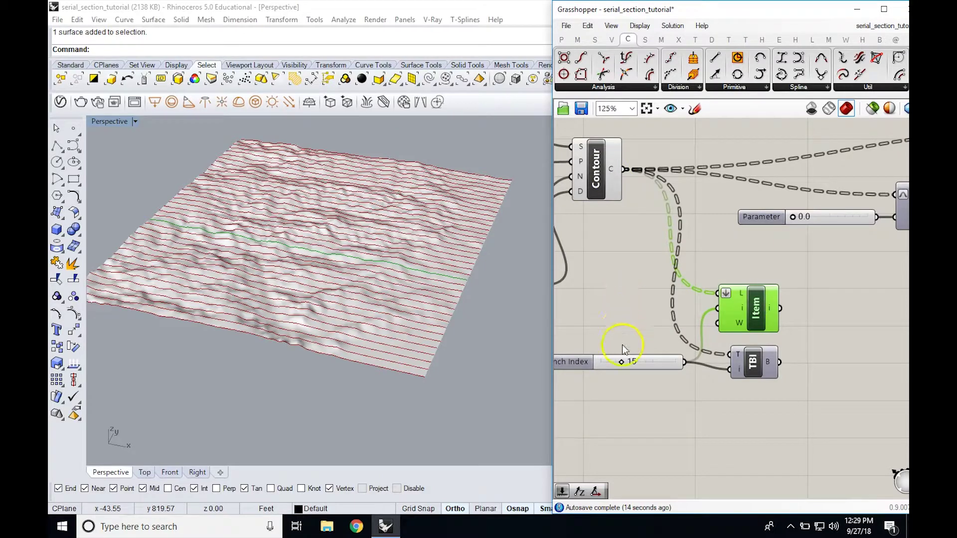
click(620, 362)
mouse_move(620, 361)
mouse_down()
mouse_move(603, 362)
mouse_move(684, 362)
mouse_move(639, 363)
mouse_up()
mouse_move(639, 362)
mouse_down()
mouse_move(654, 364)
mouse_move(623, 364)
mouse_up()
- Turn off the preview of the List Item component
right_click(757, 309)
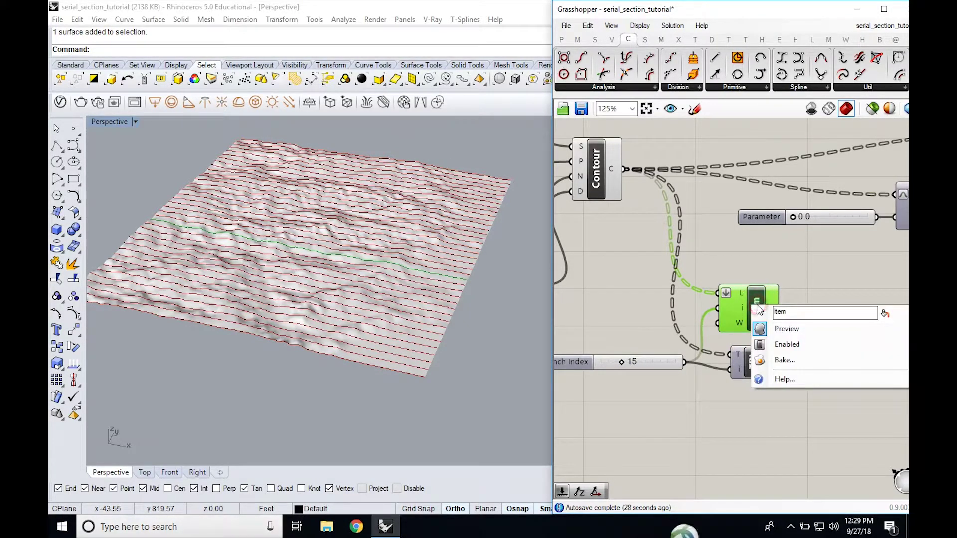
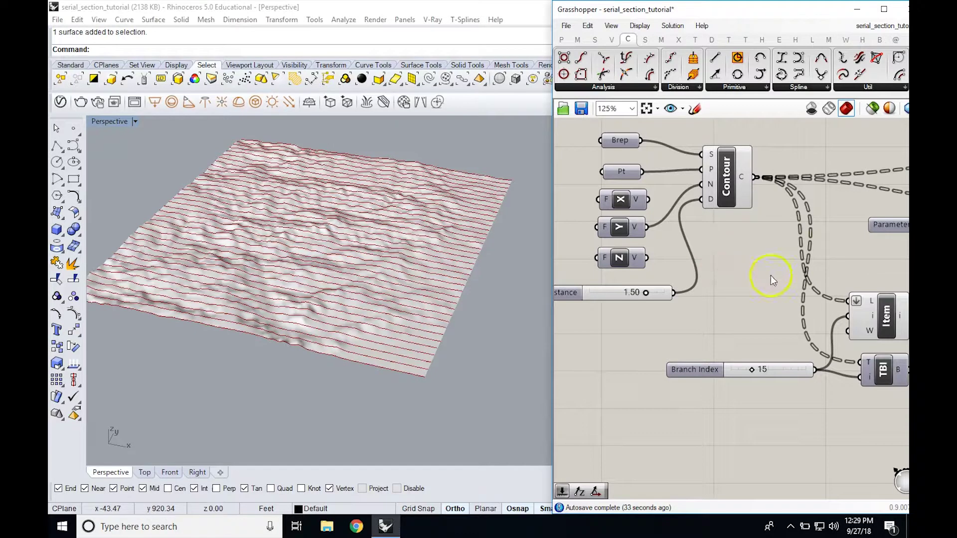
right_drag(718, 278, 631, 266)
click(797, 302)
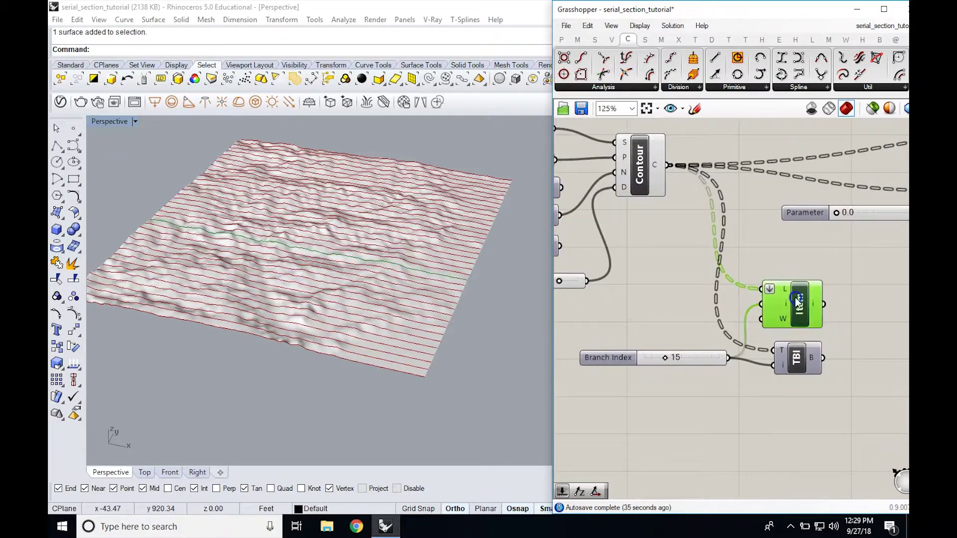
right_click(797, 302)
click(799, 319)
click(683, 264)
- Connect the Unit Z vector to the Contour component's N input and set the Distance slider to 0.20
right_drag(606, 231, 694, 235)
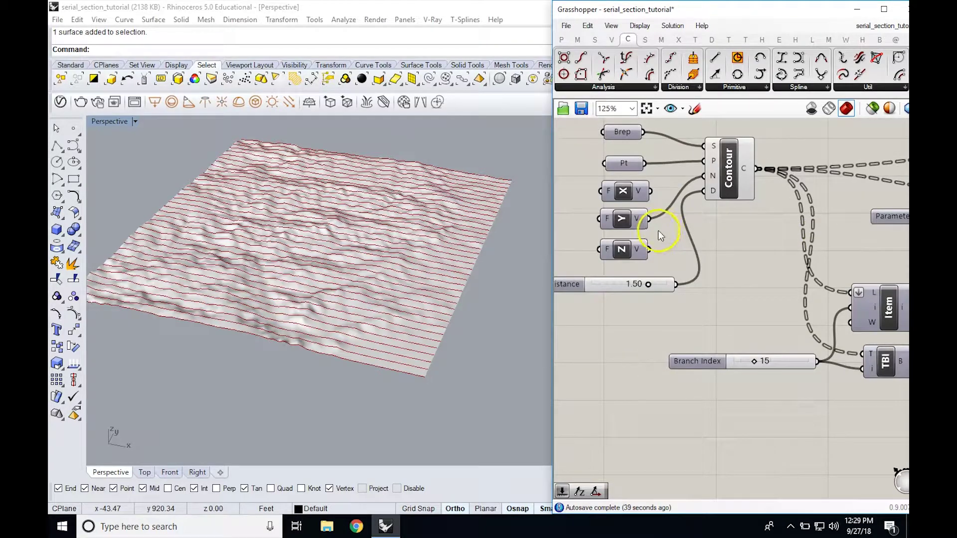
drag(649, 250, 701, 178)
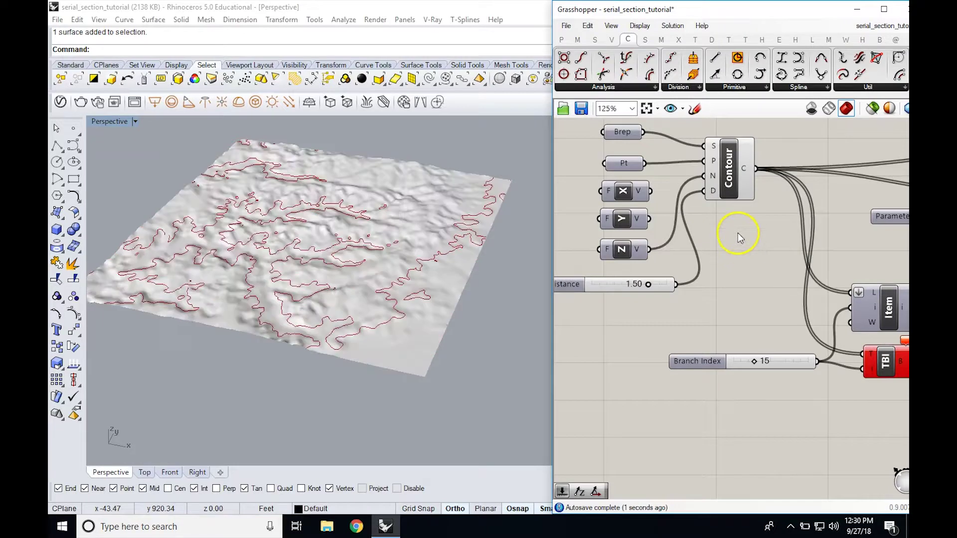
double_click(636, 283)
text(.2)
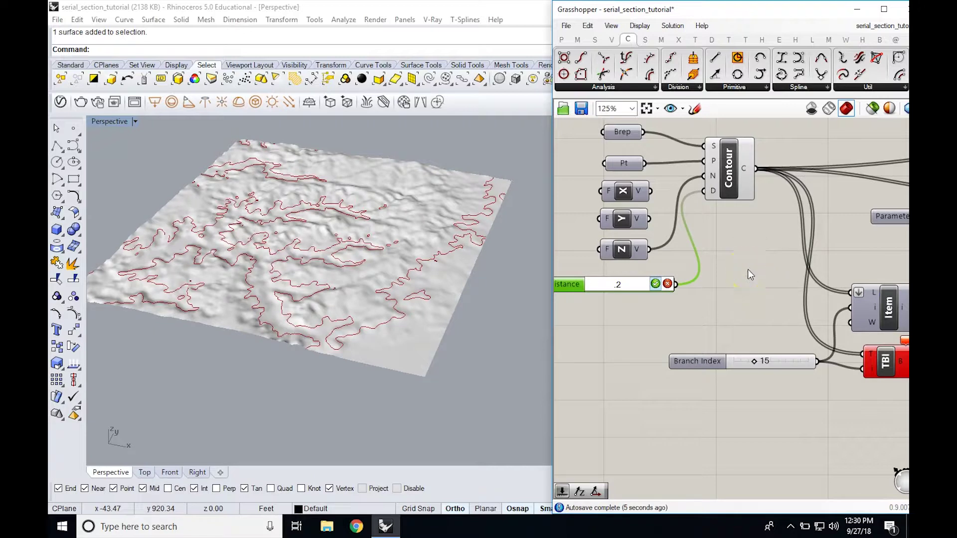
key(Return)
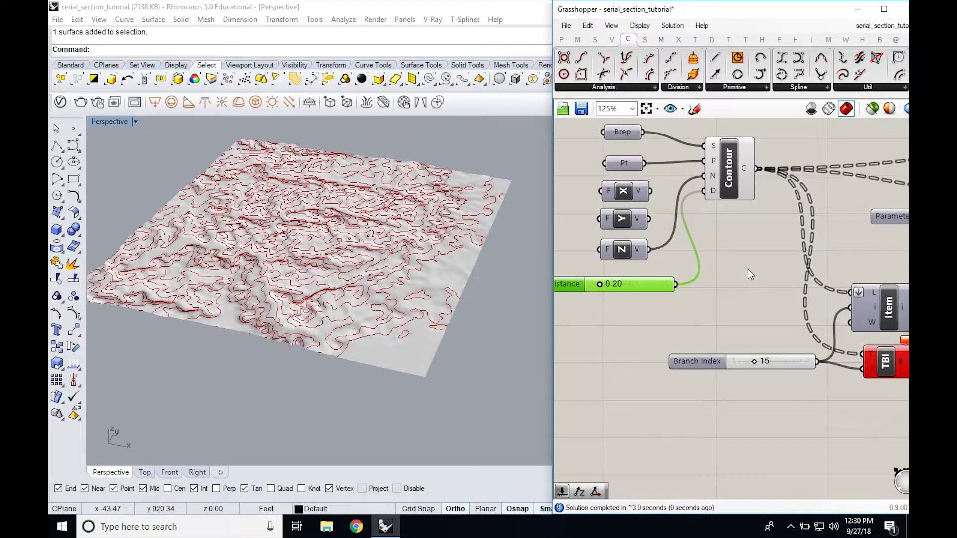
- Examine the elevation contours on the terrain and how the Contour component's C output groups them into branches
click(342, 224)
right_drag(342, 278, 348, 285)
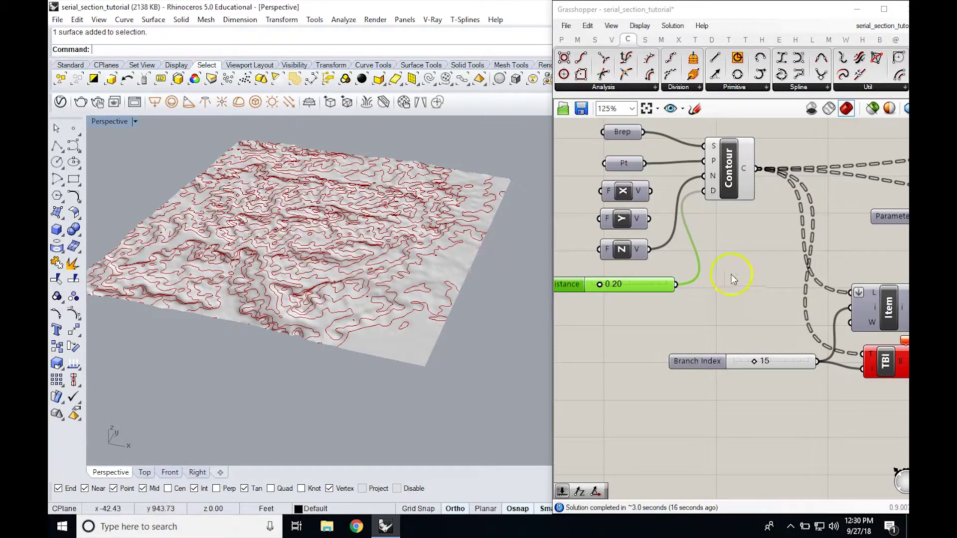
click(772, 271)
right_drag(772, 271, 657, 262)
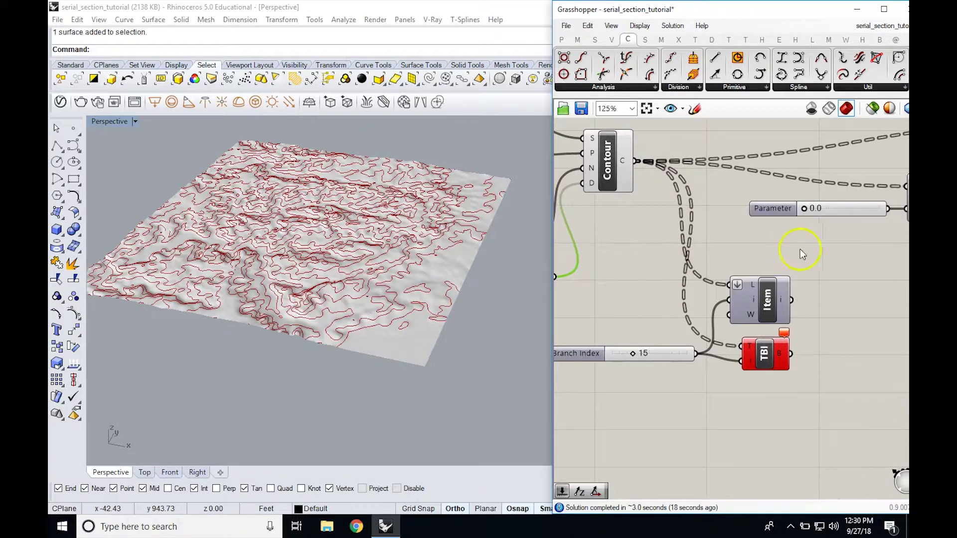
click(777, 262)
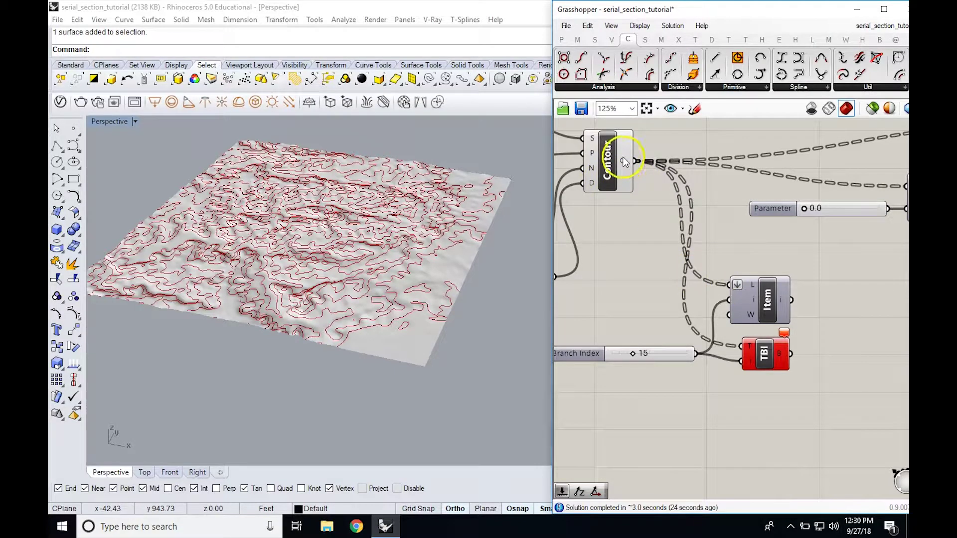
mouse_move(624, 166)
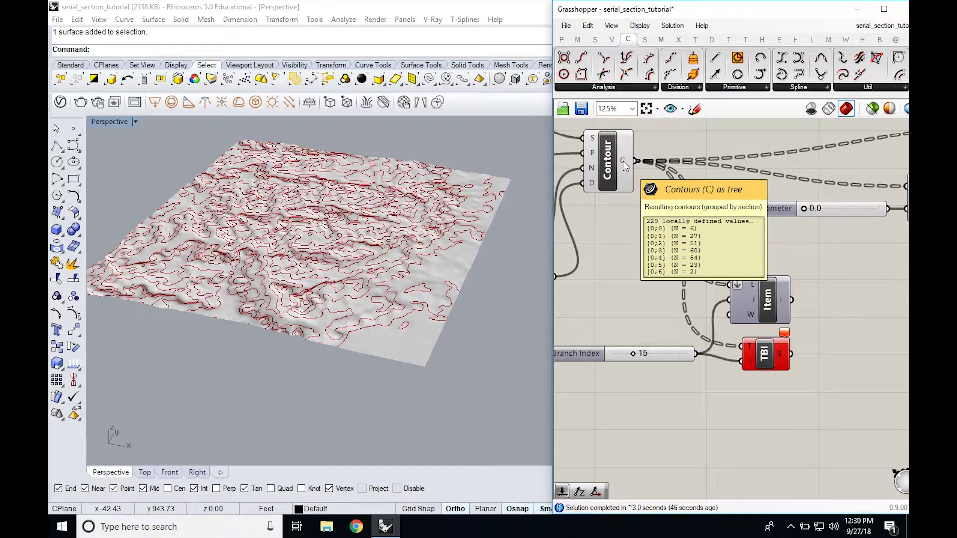
click(623, 285)
click(663, 296)
- Turn the List Item component's preview back on and set the Branch Index slider to 2
right_drag(663, 295, 649, 254)
click(753, 261)
right_click(753, 262)
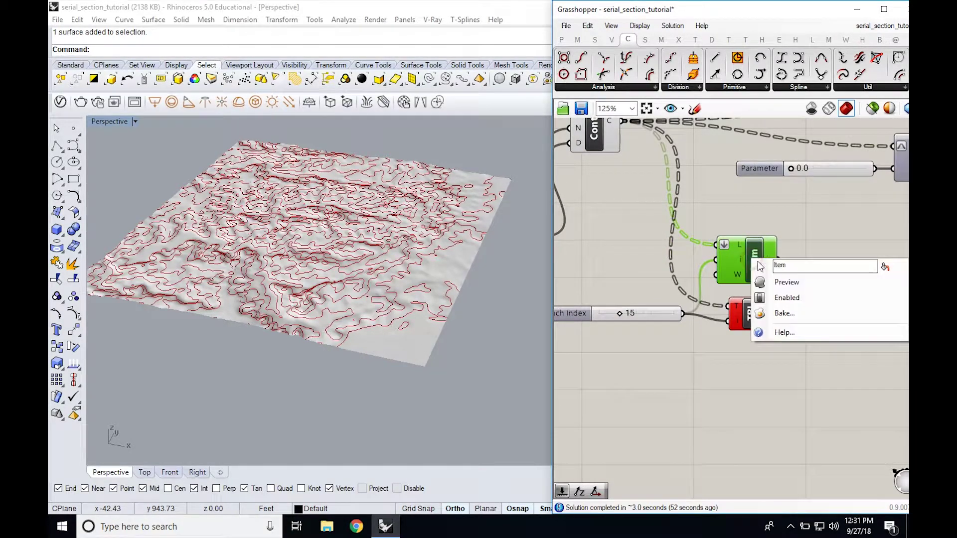
click(788, 281)
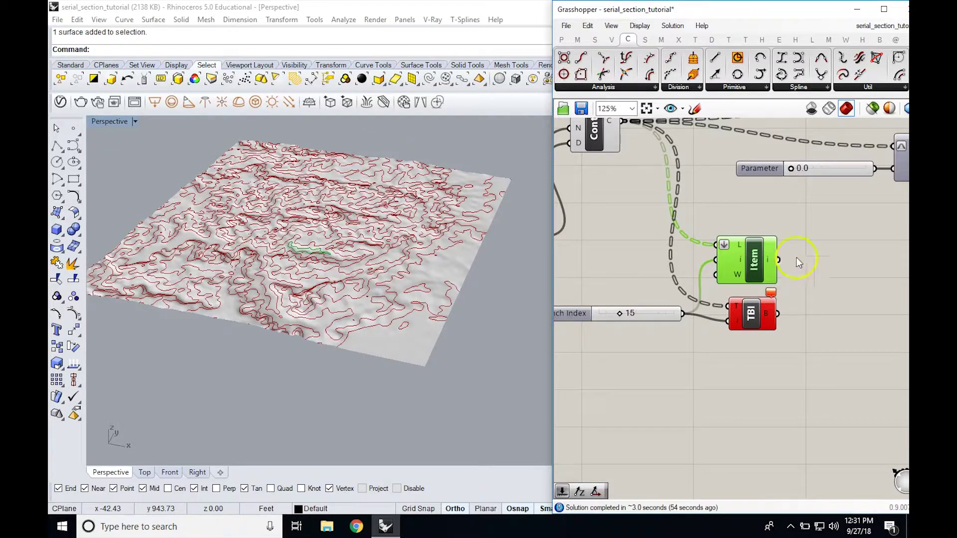
drag(618, 318, 598, 316)
click(649, 207)
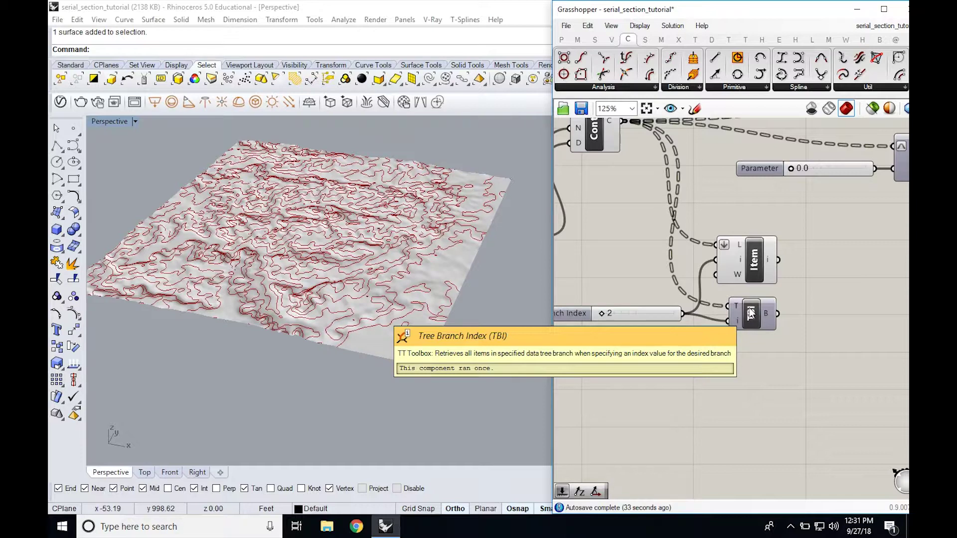
- Compare the branches in the Contour component's output tree with what the Tree Branch Index component retrieves
right_drag(650, 199, 656, 249)
click(612, 177)
mouse_move(612, 177)
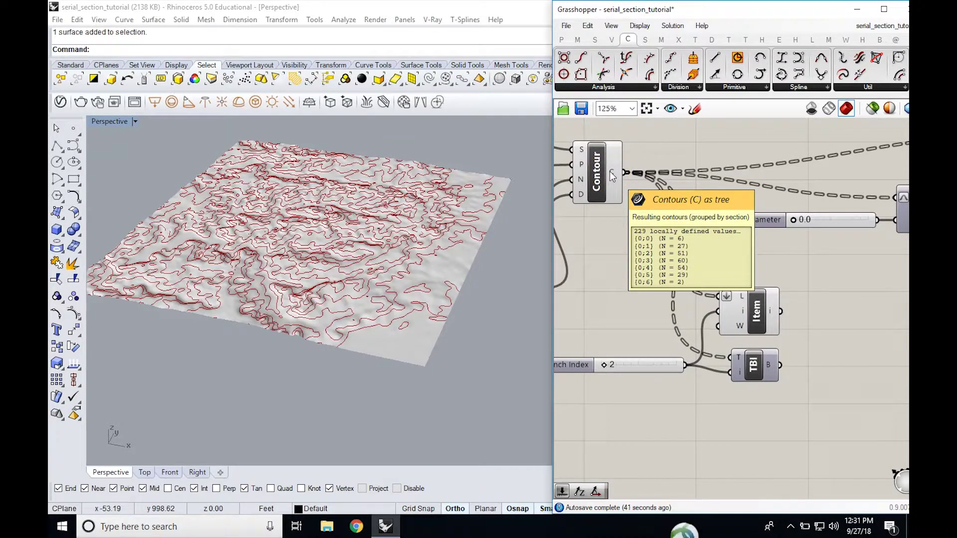
click(616, 186)
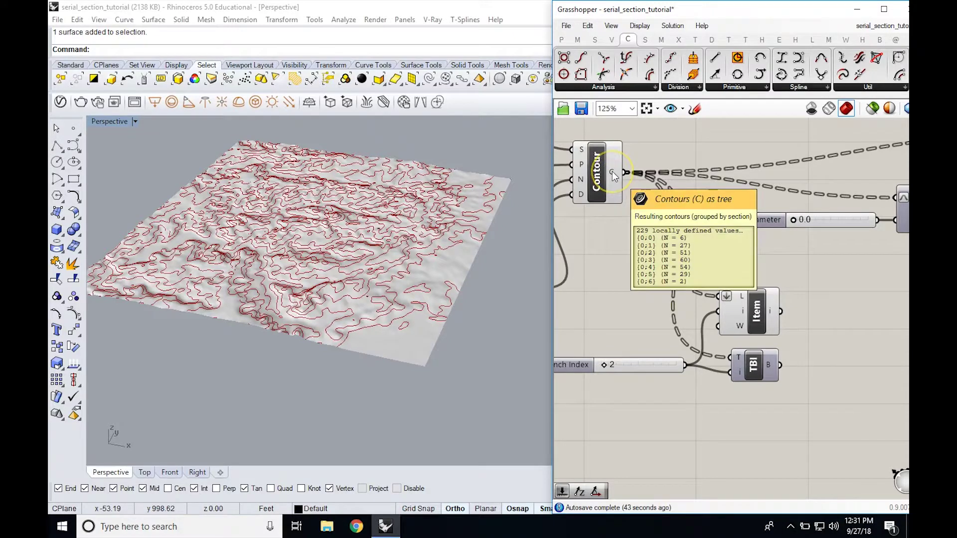
right_drag(638, 280, 630, 237)
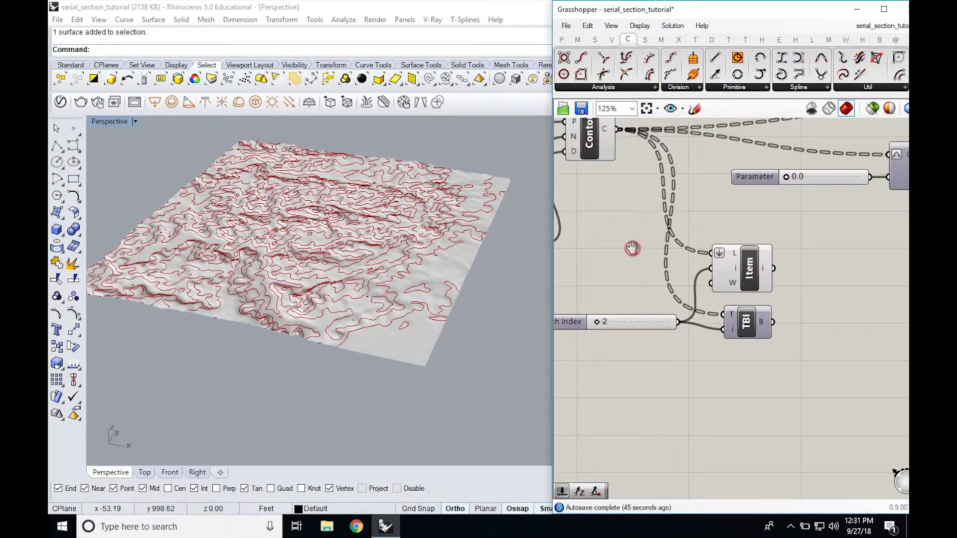
click(745, 321)
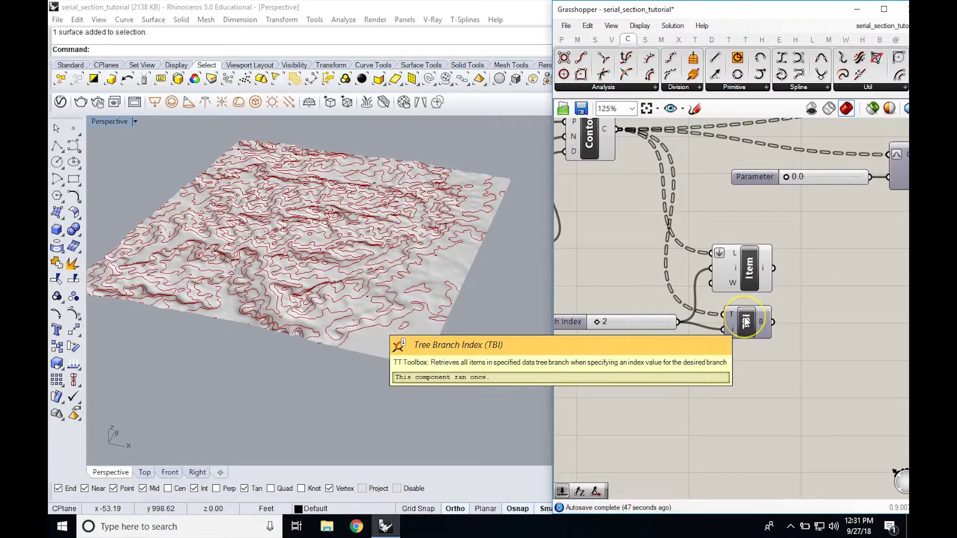
- Turn off the List Item component's preview and turn on the Tree Branch Index component's preview
click(743, 318)
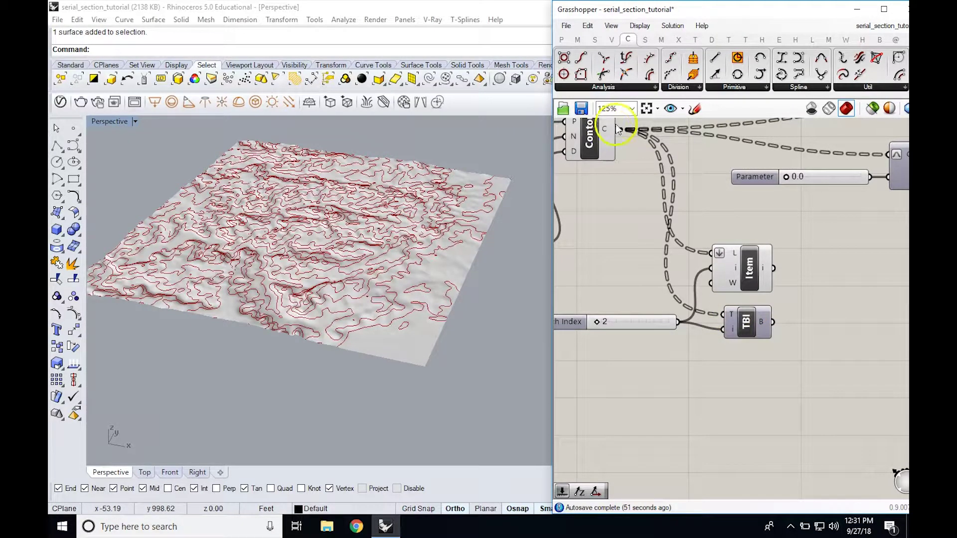
click(726, 340)
click(749, 265)
right_click(749, 268)
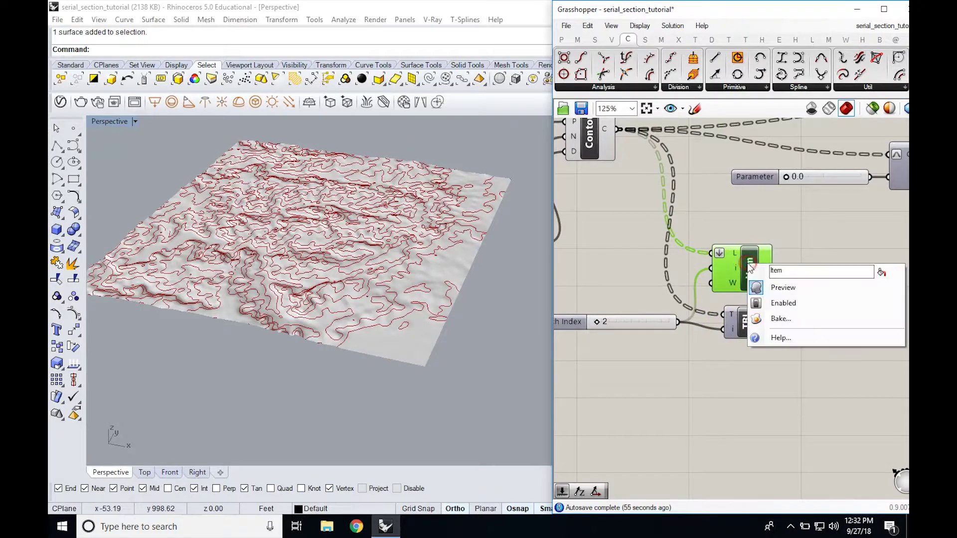
click(750, 312)
right_drag(684, 331, 703, 297)
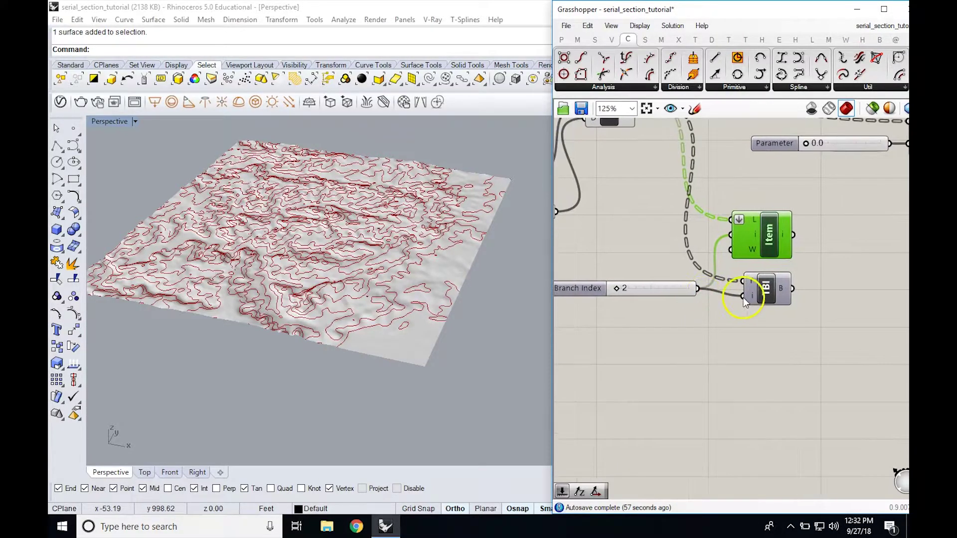
click(765, 291)
right_click(765, 293)
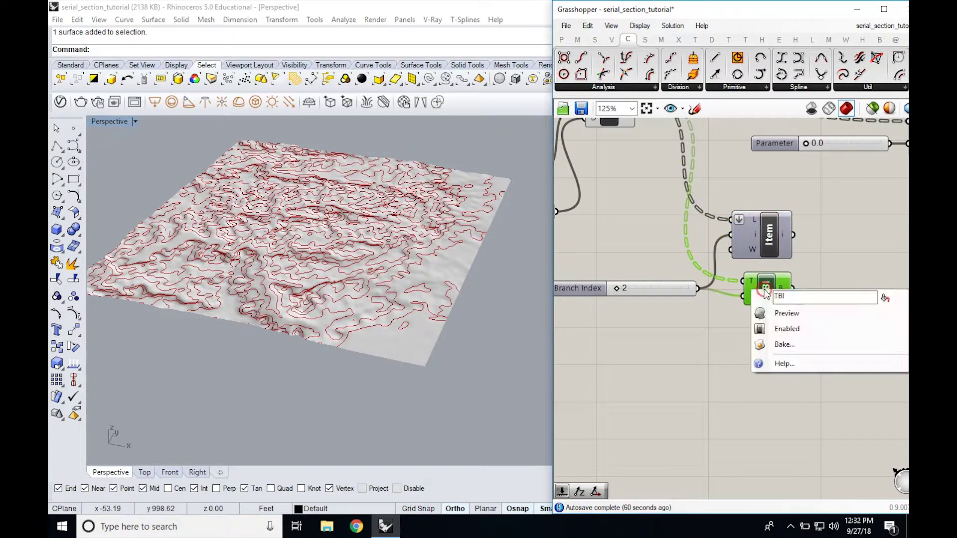
click(781, 316)
- Set the Branch Index slider to 3 and compare the highlighted contours with the Contour component's output branches
drag(616, 289, 617, 289)
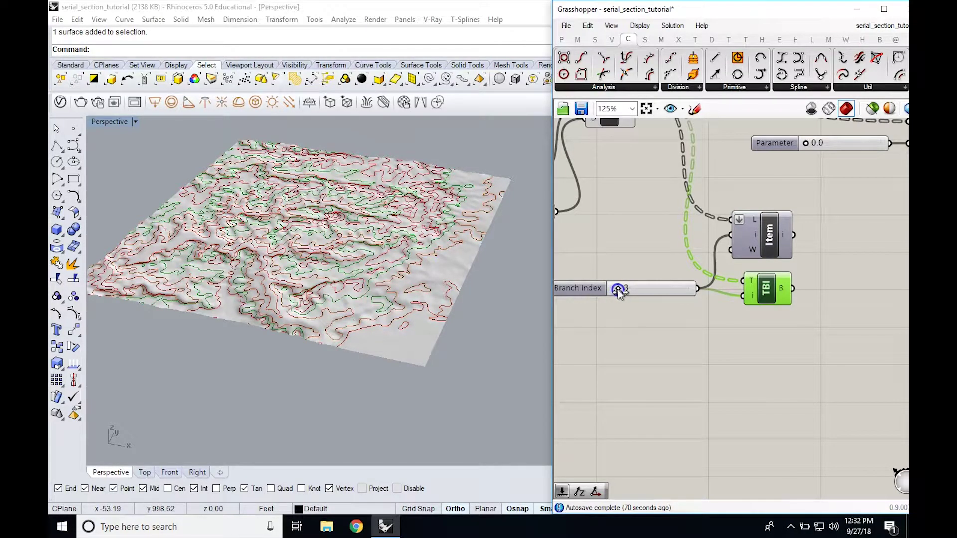
right_drag(621, 213, 616, 306)
mouse_move(618, 190)
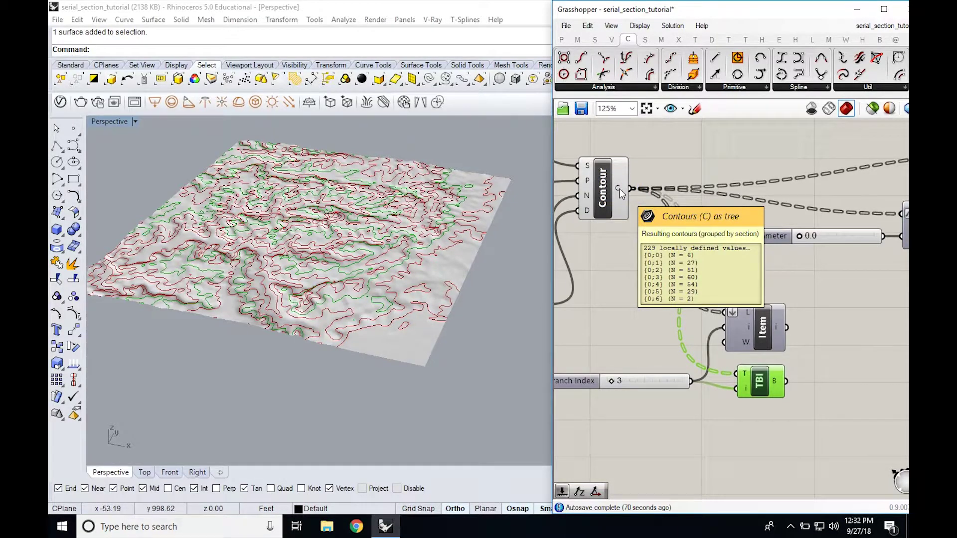
click(621, 257)
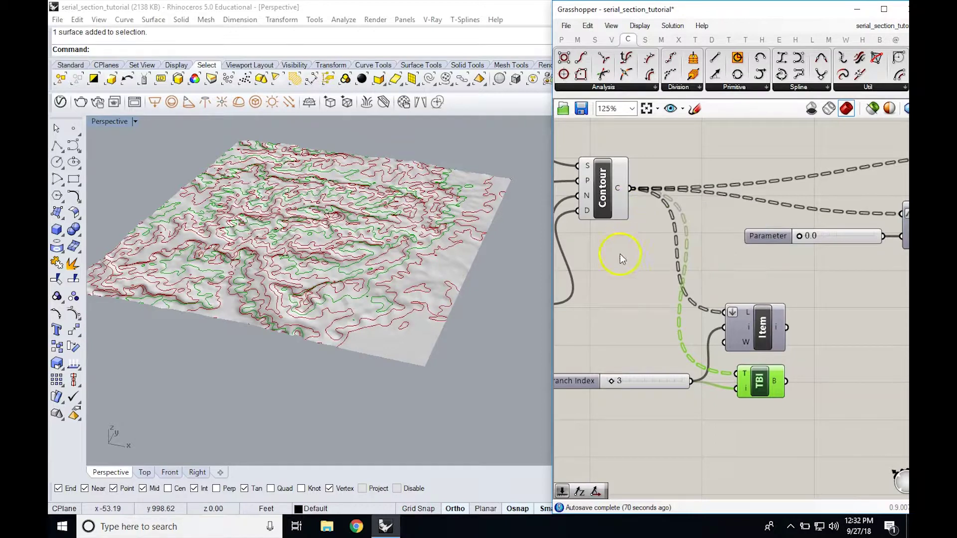
click(651, 289)
scroll(651, 290, down, 1)
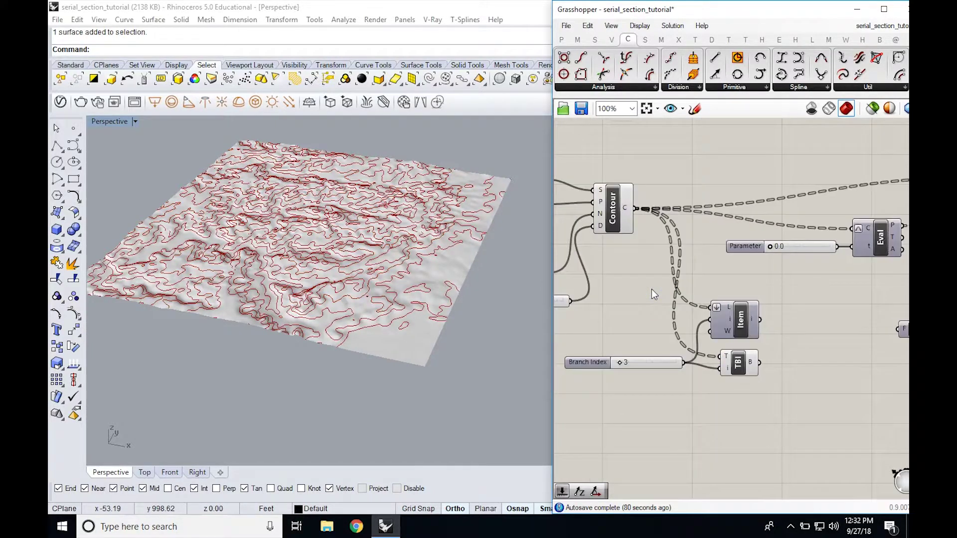
right_drag(646, 311, 728, 279)
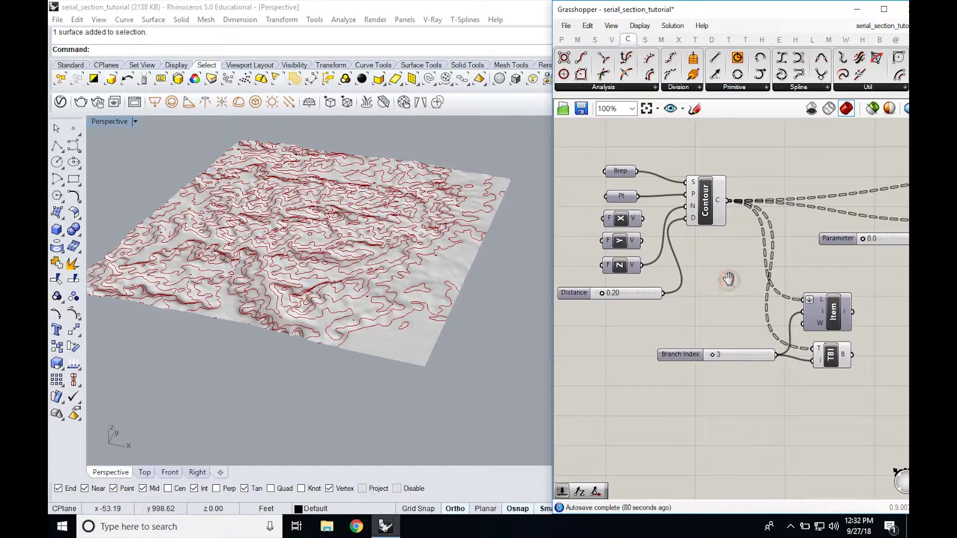
right_drag(728, 321, 660, 316)
right_drag(803, 270, 743, 253)
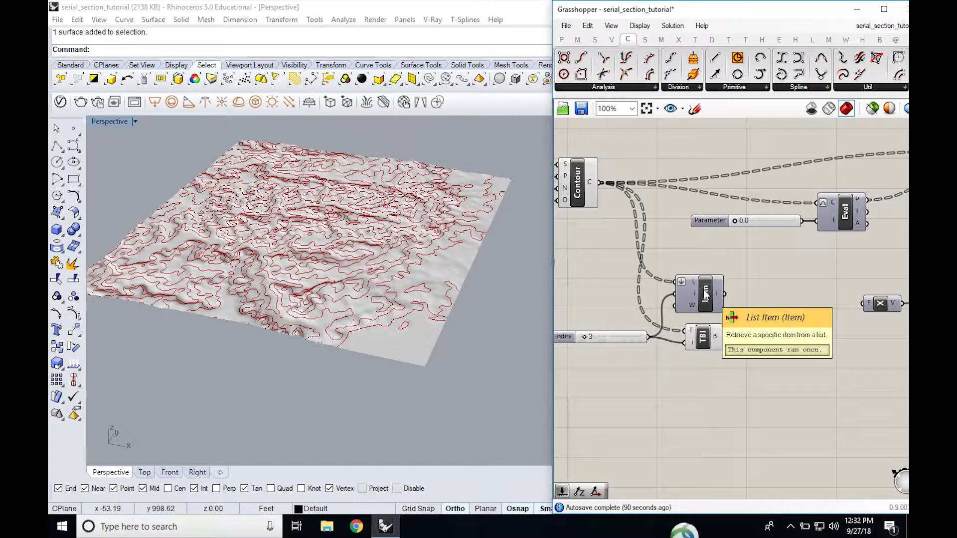
click(631, 274)
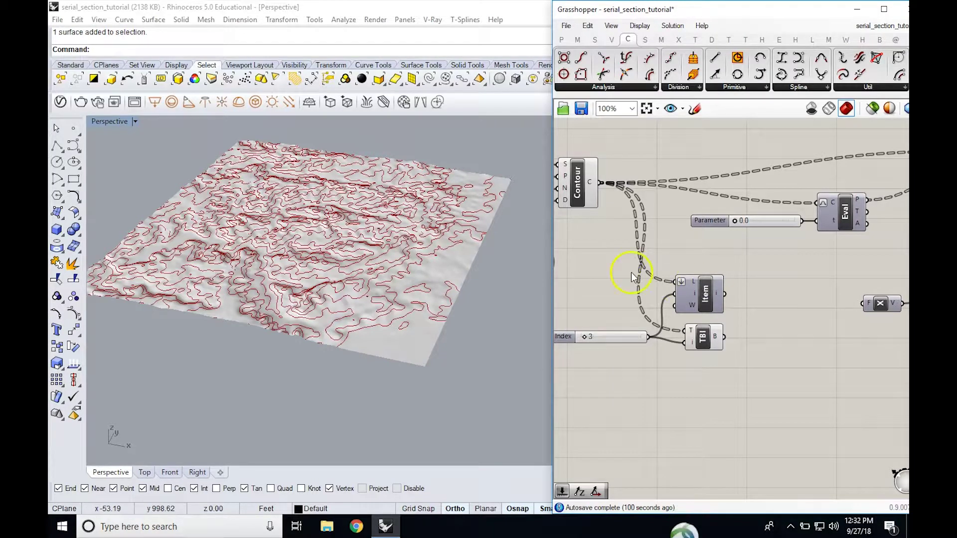
right_drag(606, 258, 703, 243)
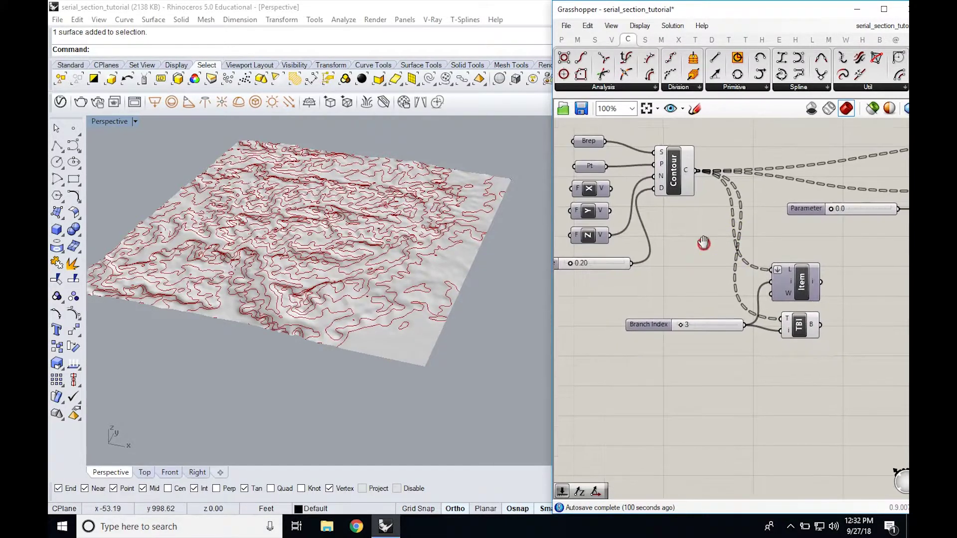
- Turn off the Tree Branch Index component's preview and connect the Unit Y vector to the Contour component's N input
click(798, 328)
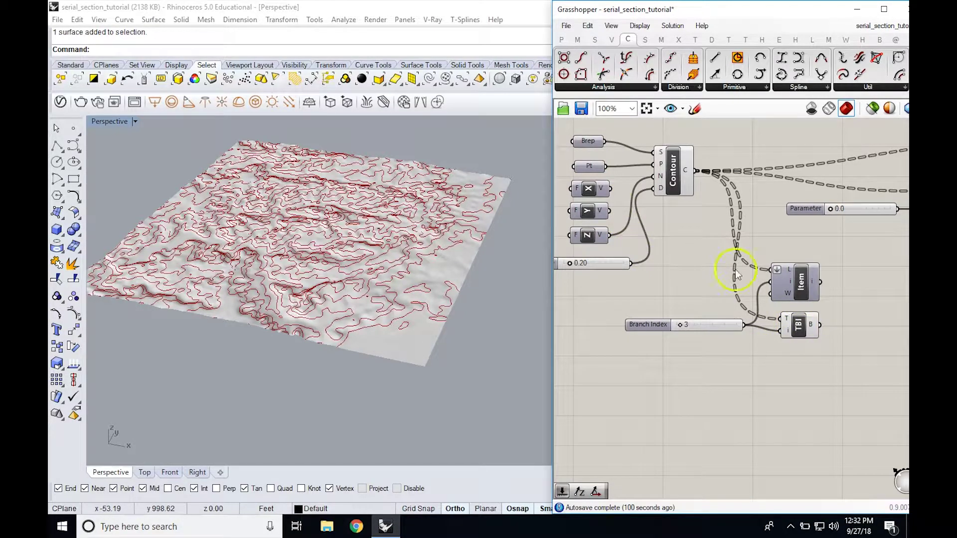
right_click(793, 325)
right_click(788, 352)
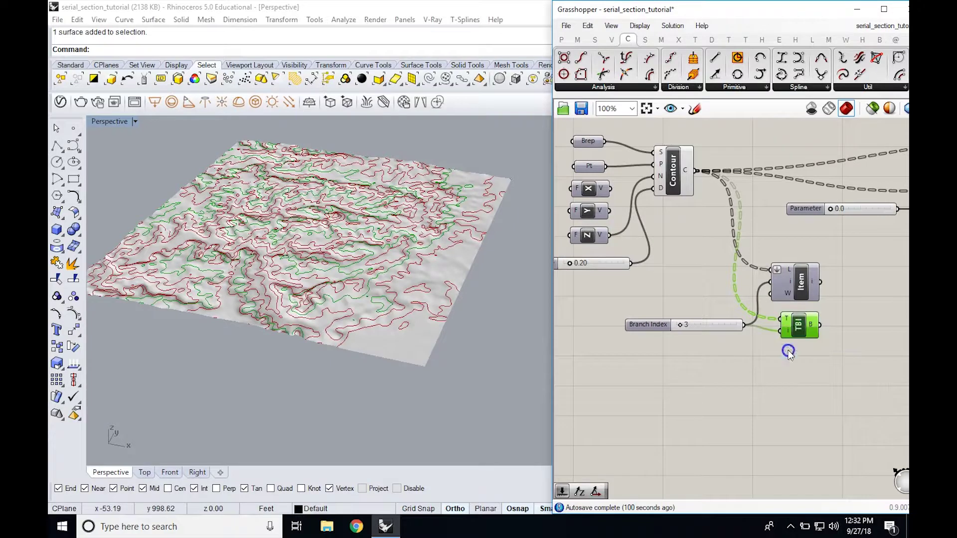
right_click(645, 183)
click(689, 291)
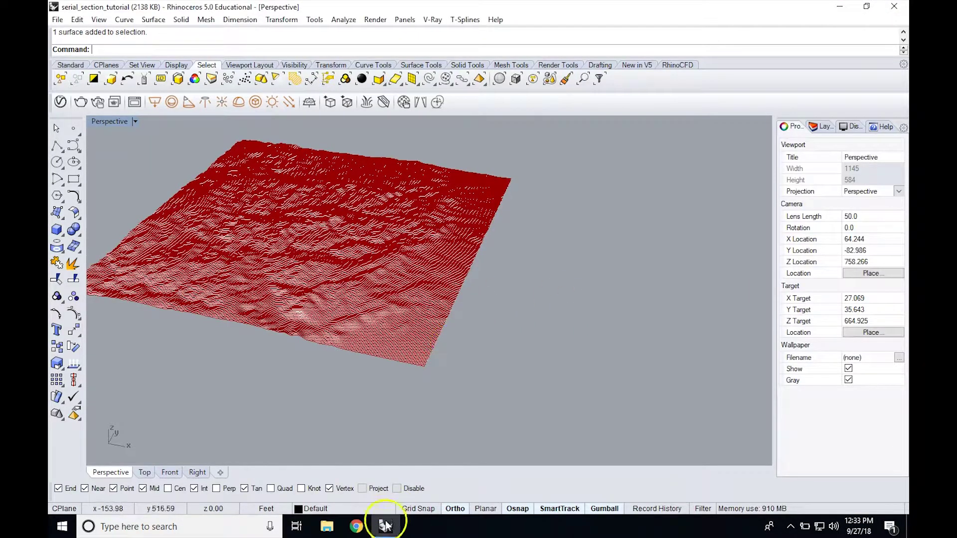
- Reopen the Grasshopper editor from Rhino with the Grasshopper command
click(256, 49)
text(Grasshopper)
key(Return)
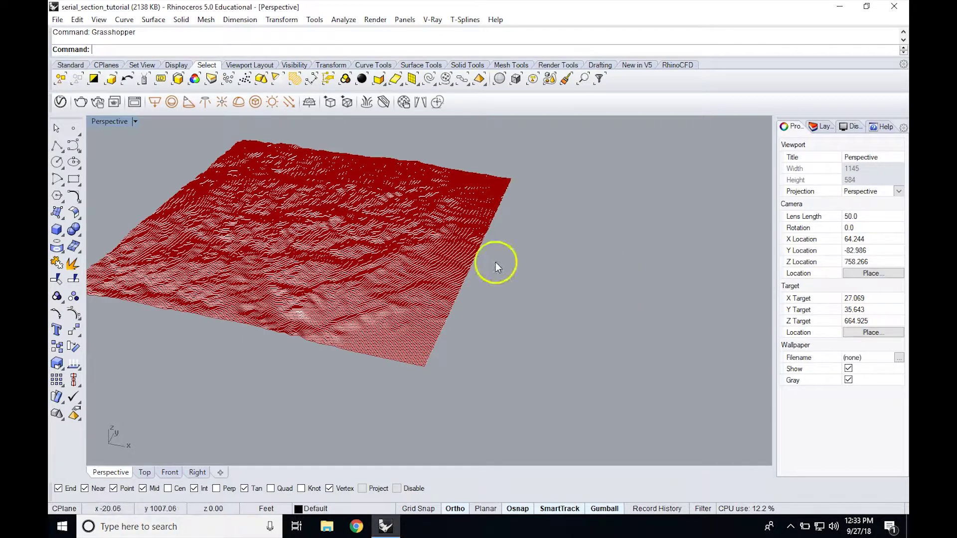
text(Grasshopper)
key(Return)
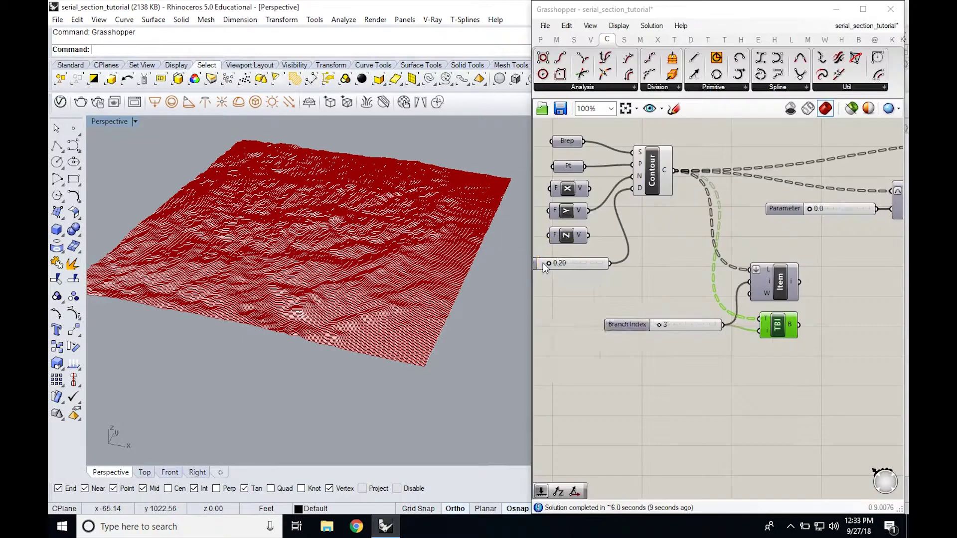
- Set the Distance slider feeding the Contour component to 1.50
drag(629, 232, 598, 252)
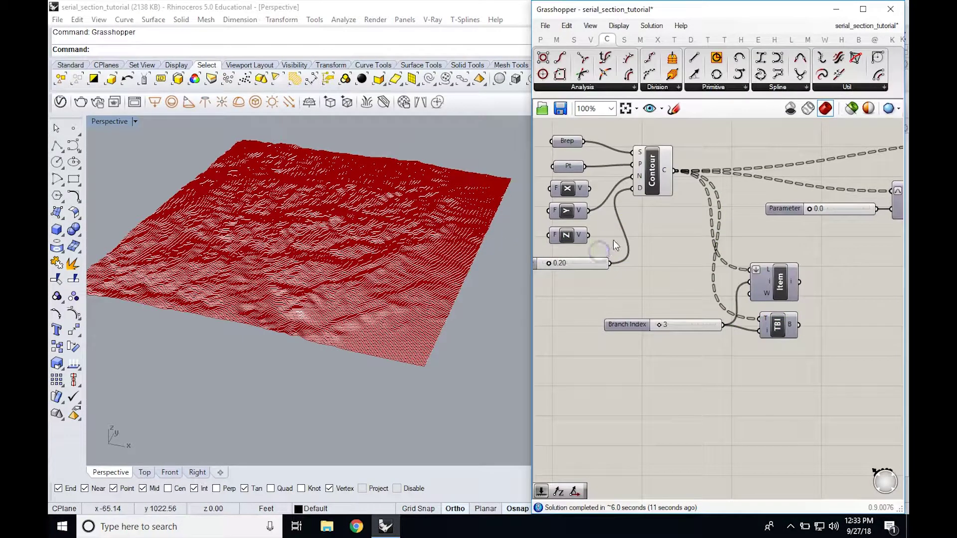
double_click(583, 261)
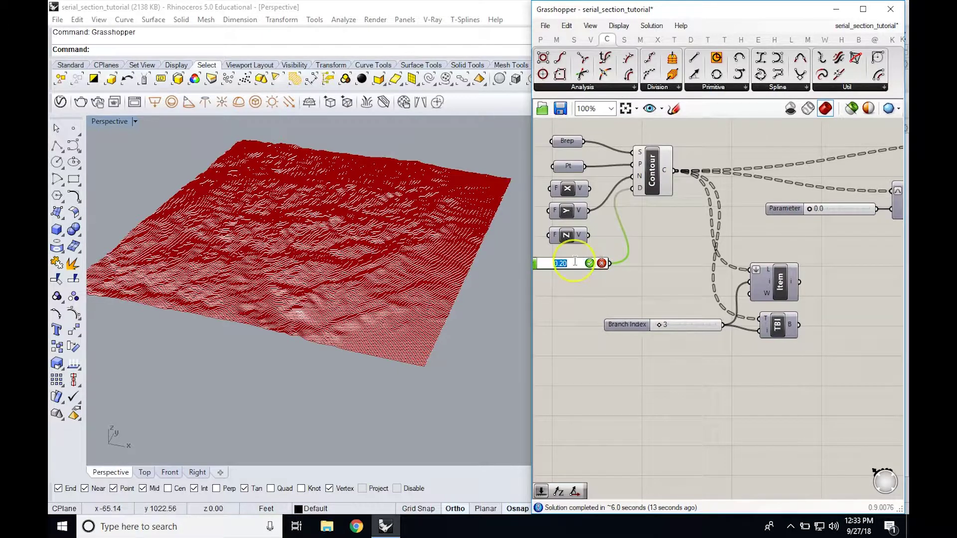
text(1.5)
key(Return)
click(672, 232)
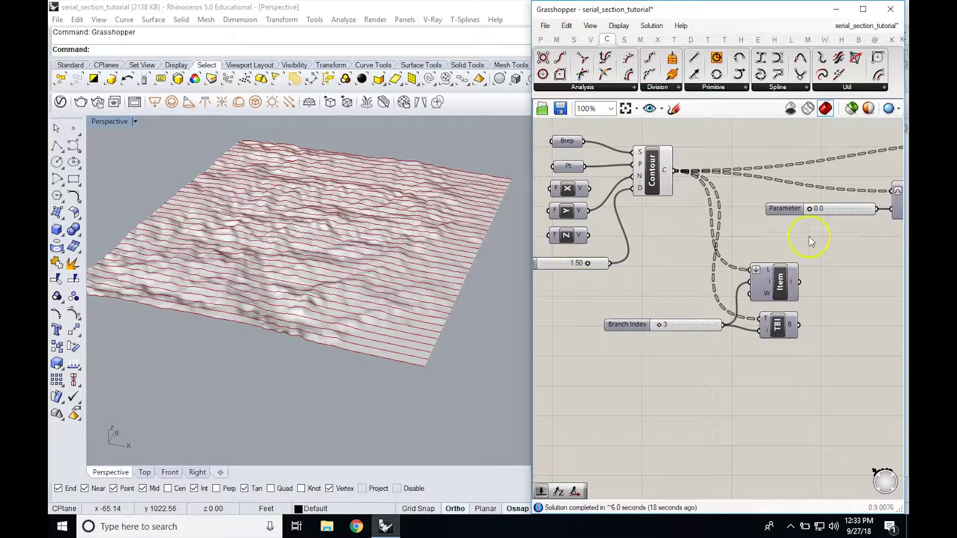
- Move the Rotate 3D component closer to the Evaluate Curve component
right_drag(820, 243, 722, 265)
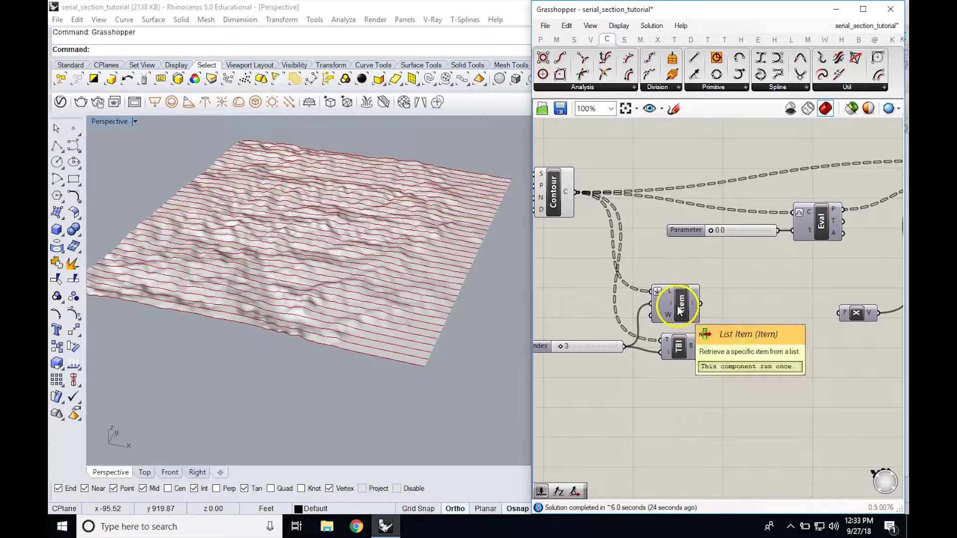
right_drag(685, 268, 827, 265)
click(624, 284)
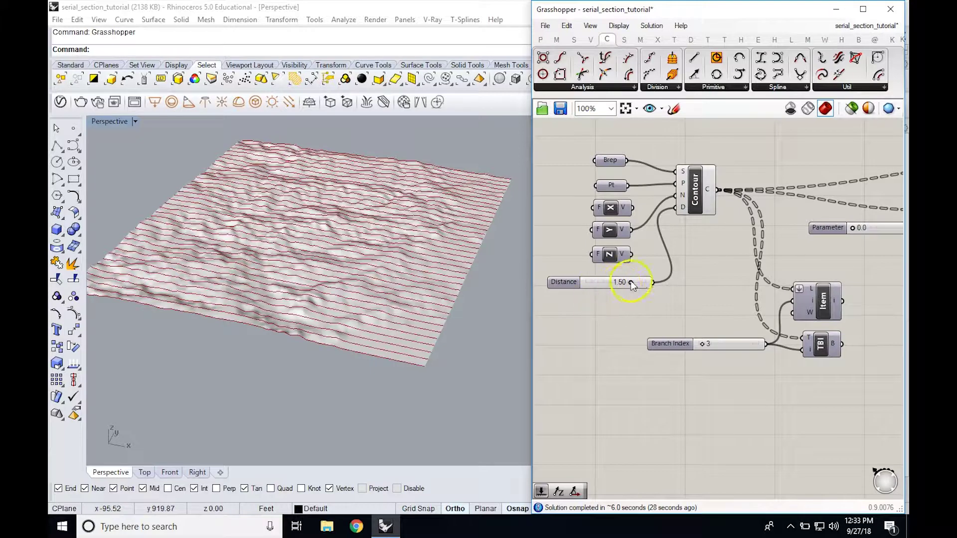
right_drag(859, 241, 675, 241)
right_drag(800, 252, 700, 240)
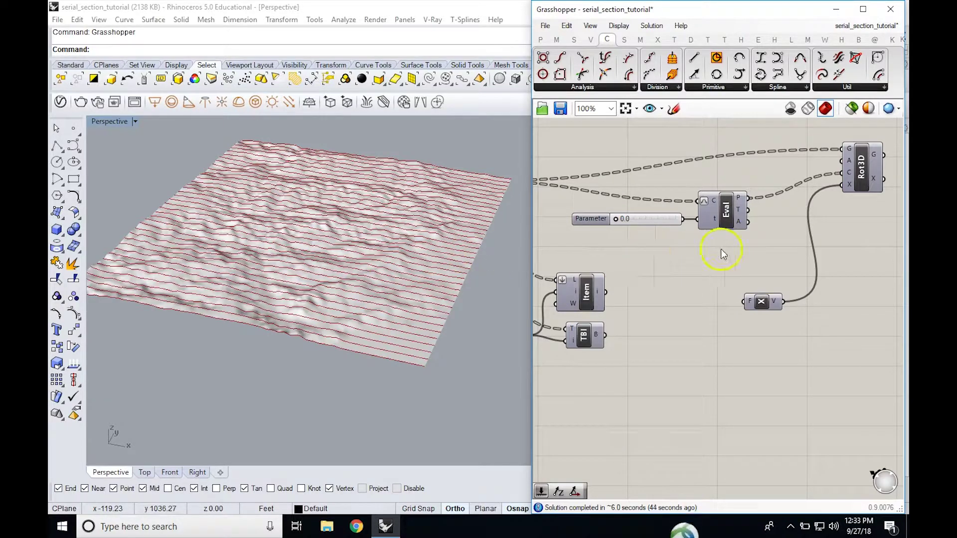
right_drag(752, 247, 771, 254)
scroll(770, 254, down, 1)
drag(857, 187, 823, 183)
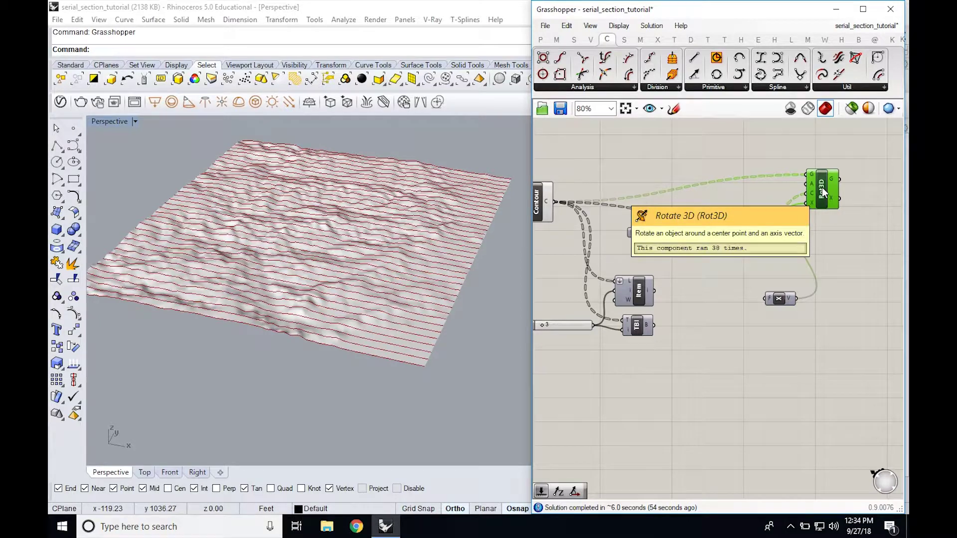
- Trace the contour curves into the Rotate 3D component and examine its geometry, angle and center inputs
click(826, 238)
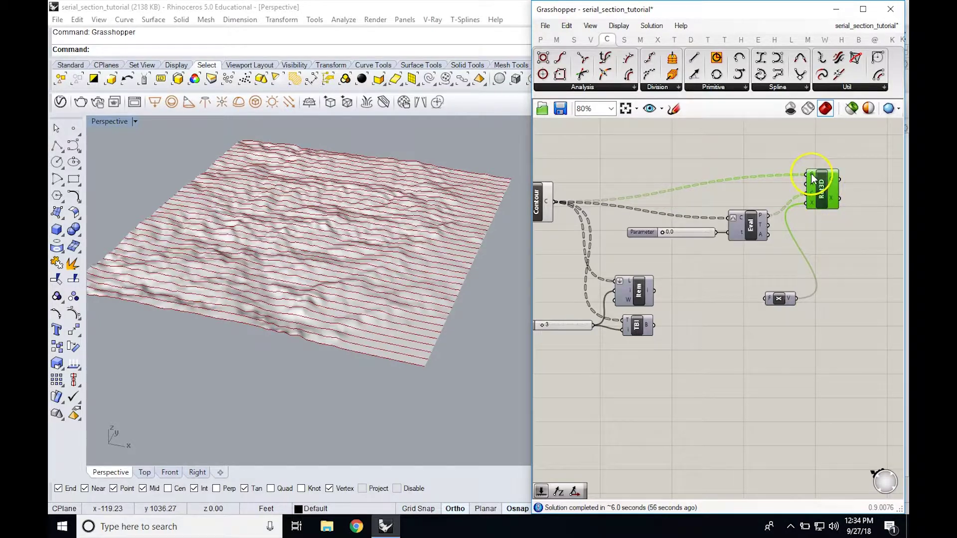
click(548, 203)
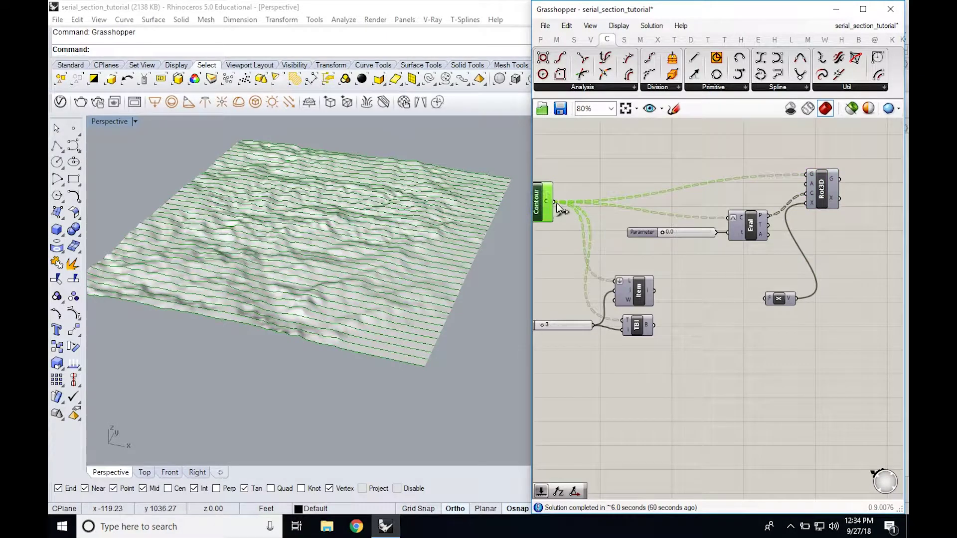
drag(810, 175, 755, 187)
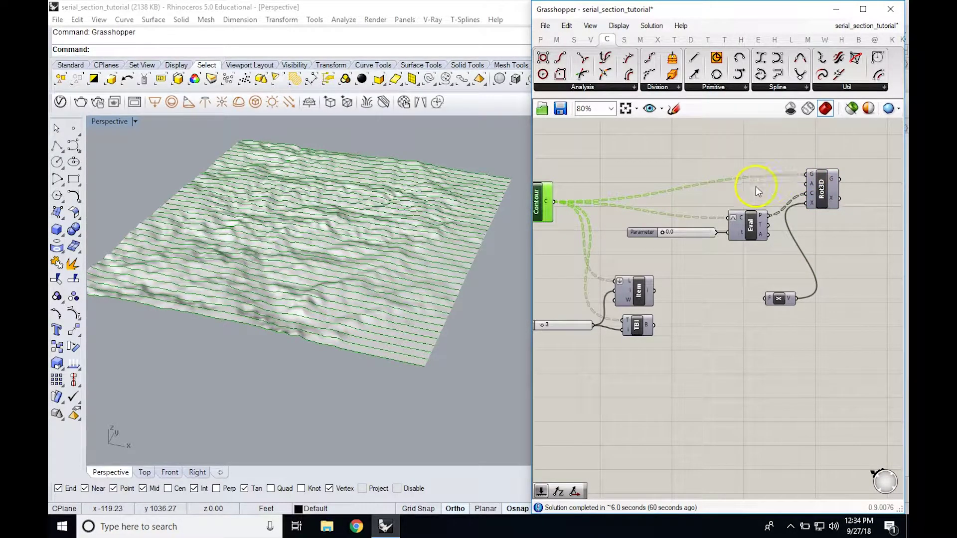
click(862, 285)
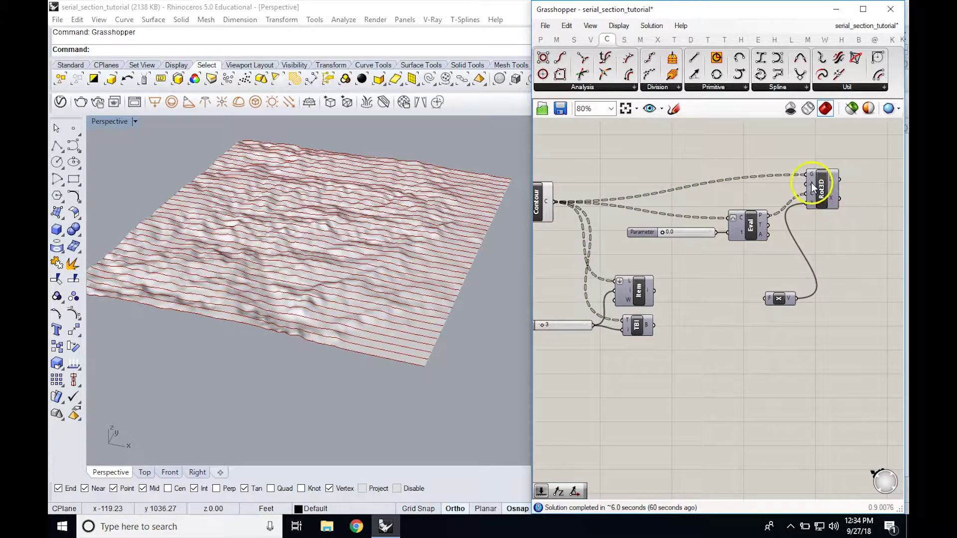
mouse_move(811, 182)
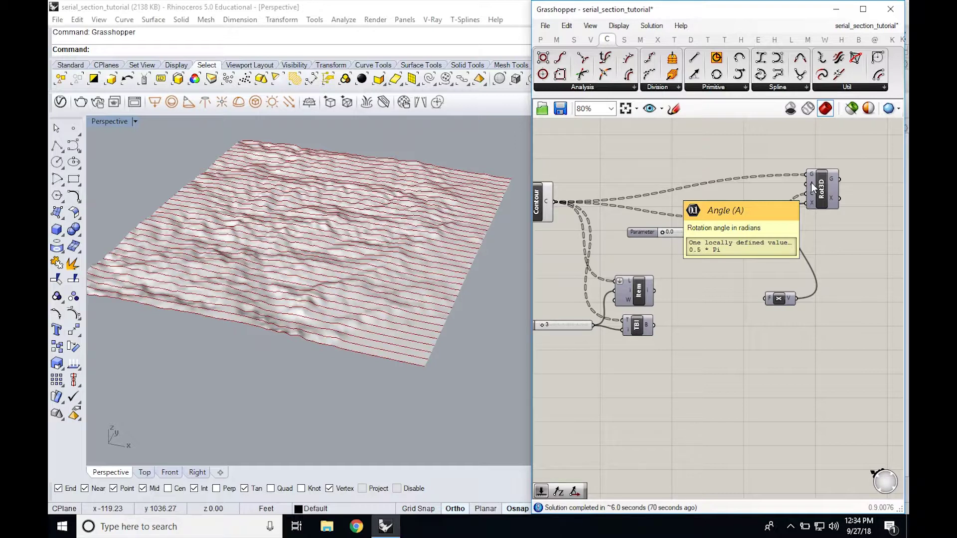
click(811, 183)
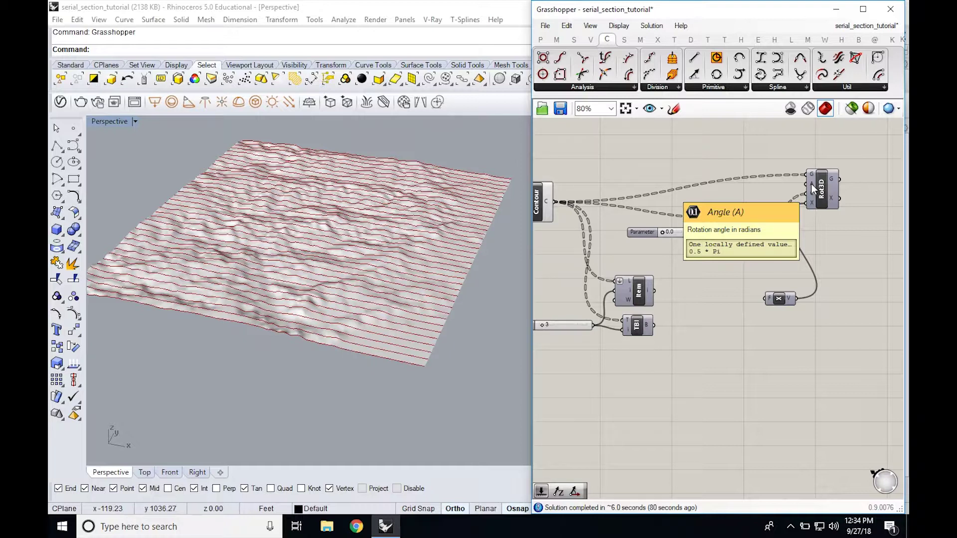
click(755, 183)
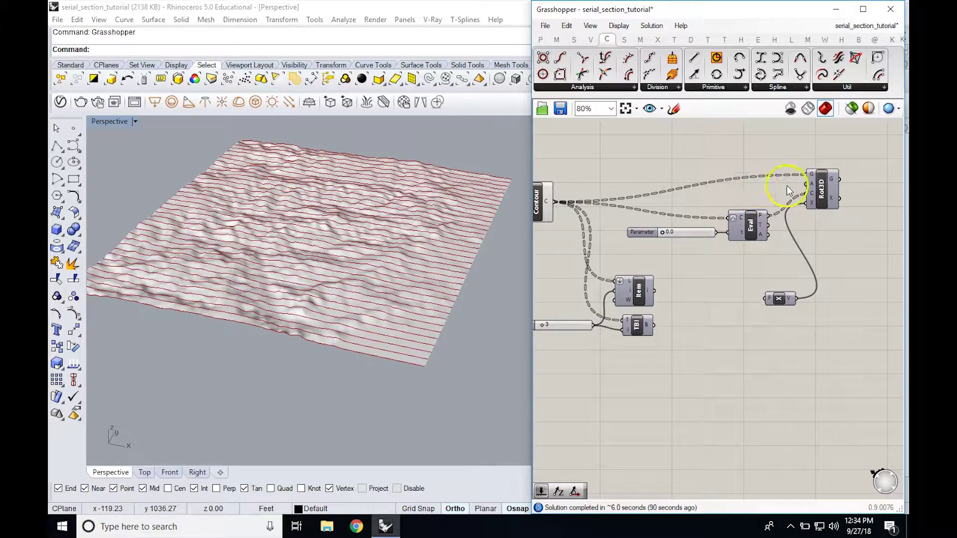
mouse_move(811, 192)
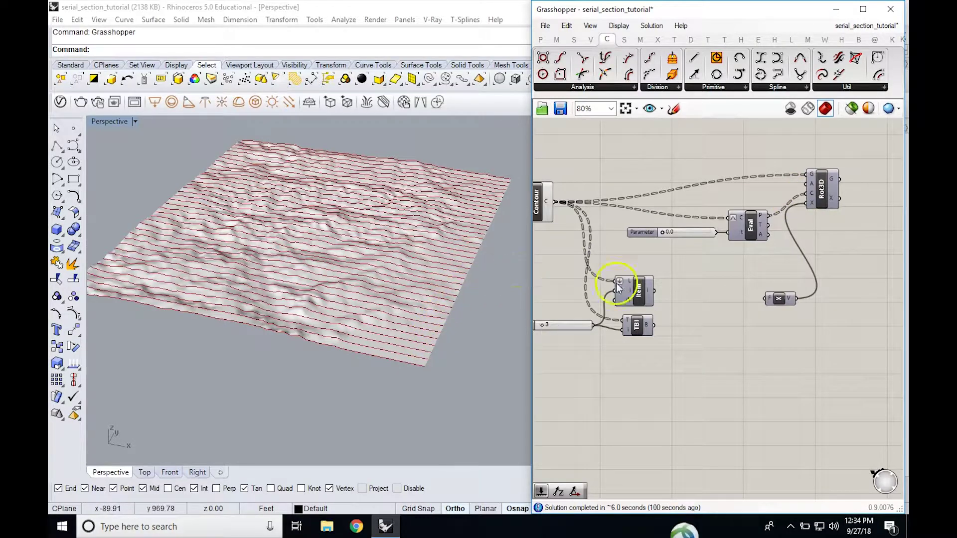
- Turn off Reparameterize on the curve input of the Evaluate Curve component
right_drag(704, 266, 718, 264)
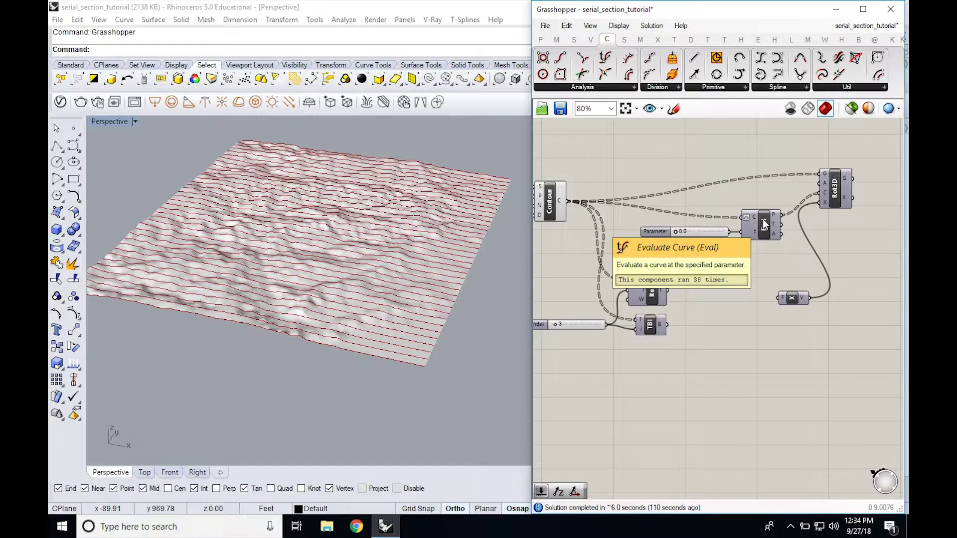
click(752, 254)
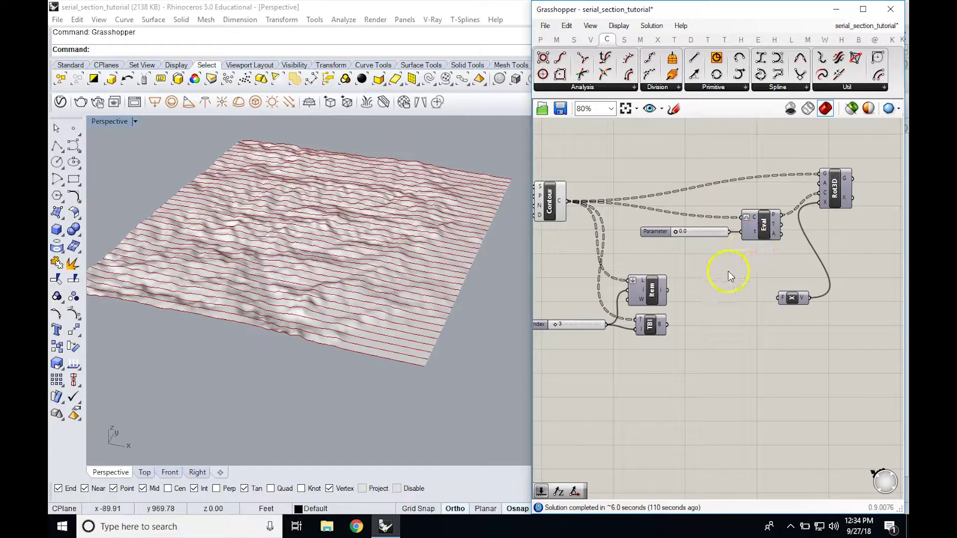
right_click(745, 216)
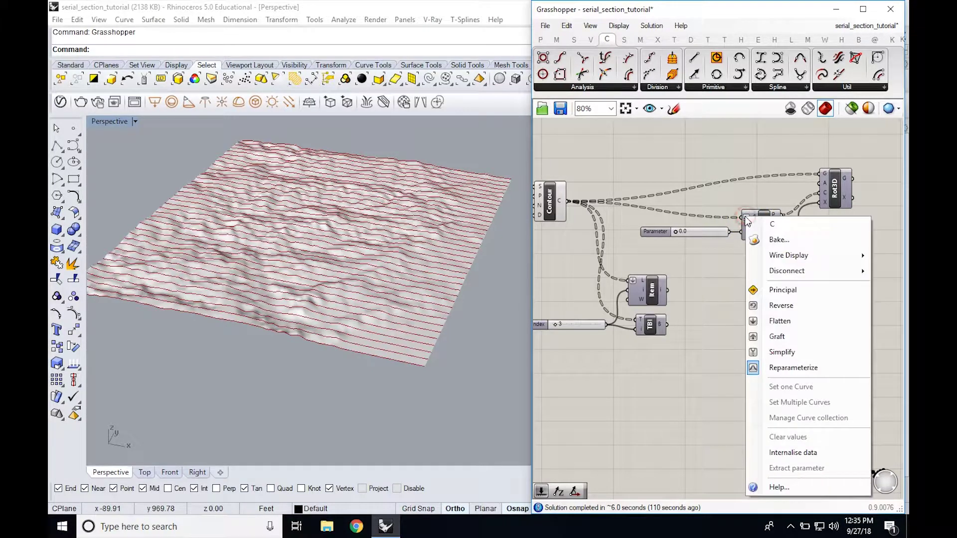
click(785, 368)
click(756, 259)
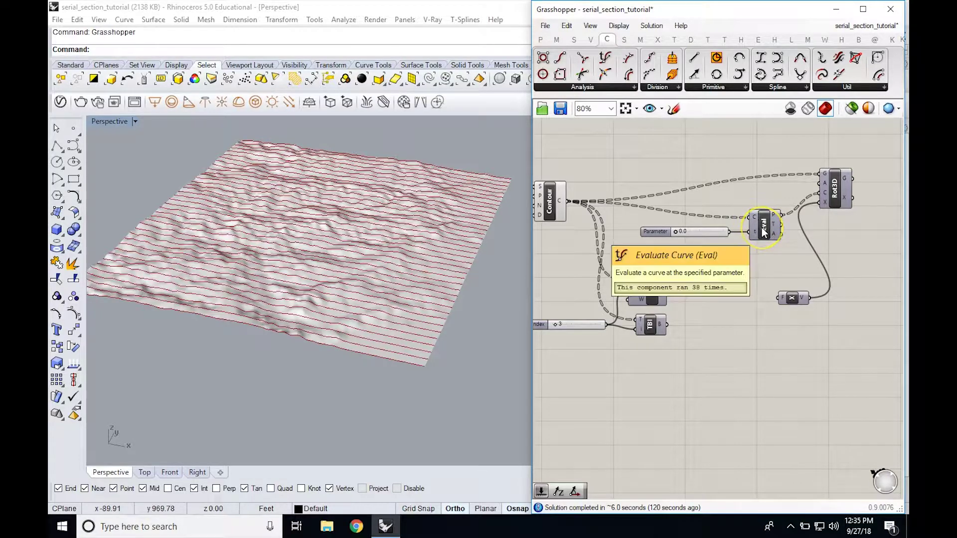
- Turn on the preview of the Evaluate Curve component so its points are drawn in the viewport
scroll(763, 232, up, 2)
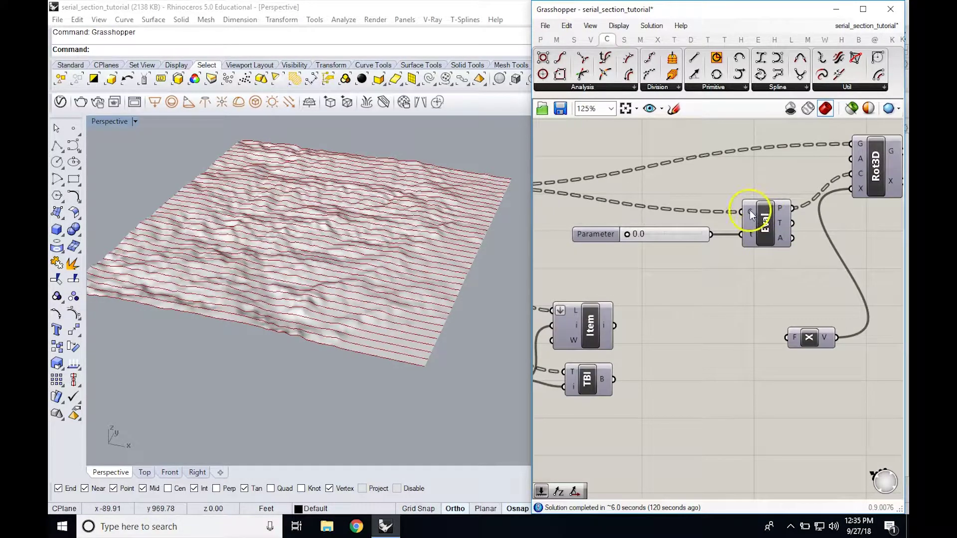
scroll(750, 214, down, 1)
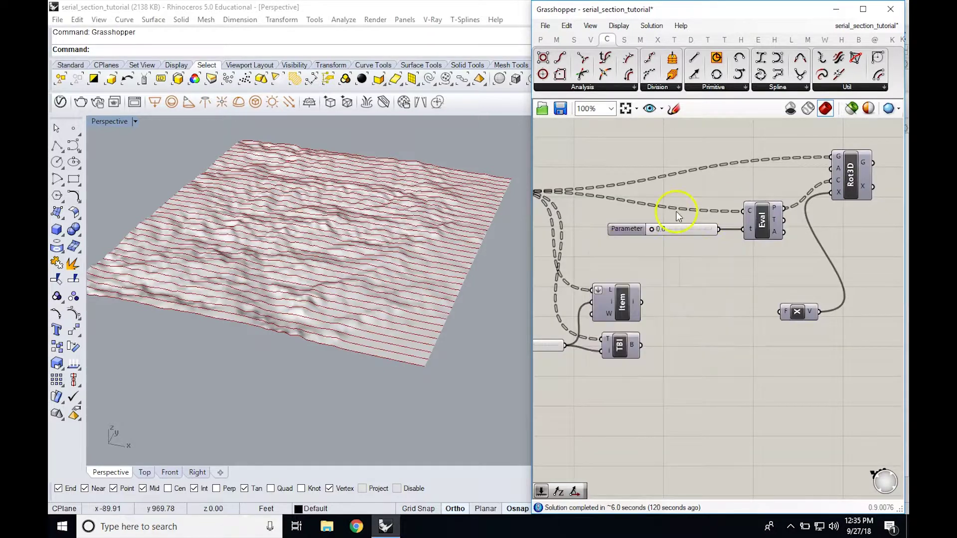
right_drag(572, 184, 615, 186)
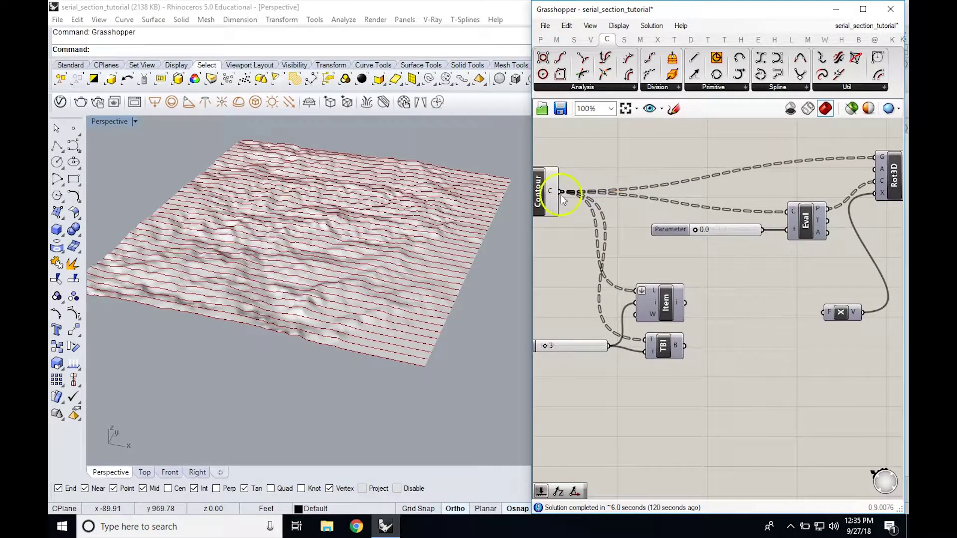
right_drag(796, 261, 761, 255)
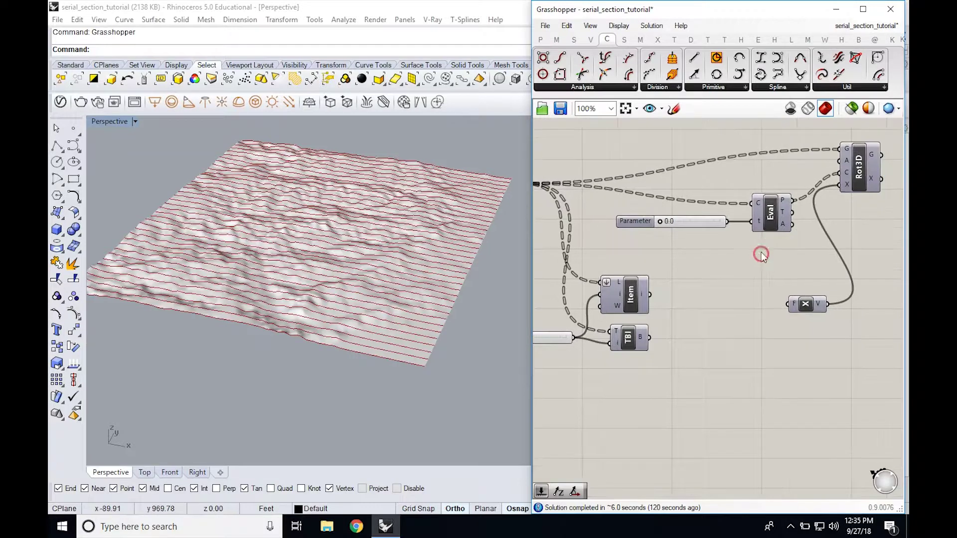
click(770, 213)
right_click(770, 213)
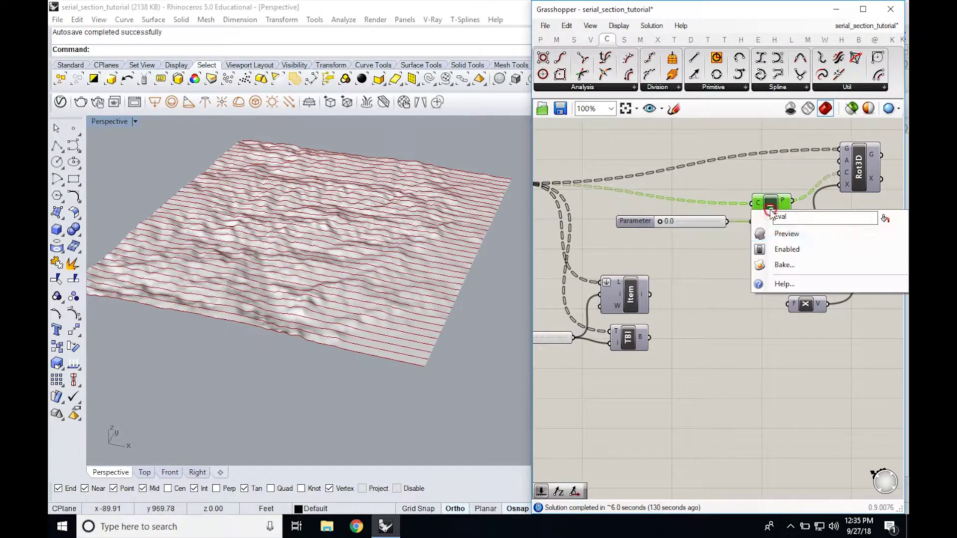
click(777, 233)
click(701, 238)
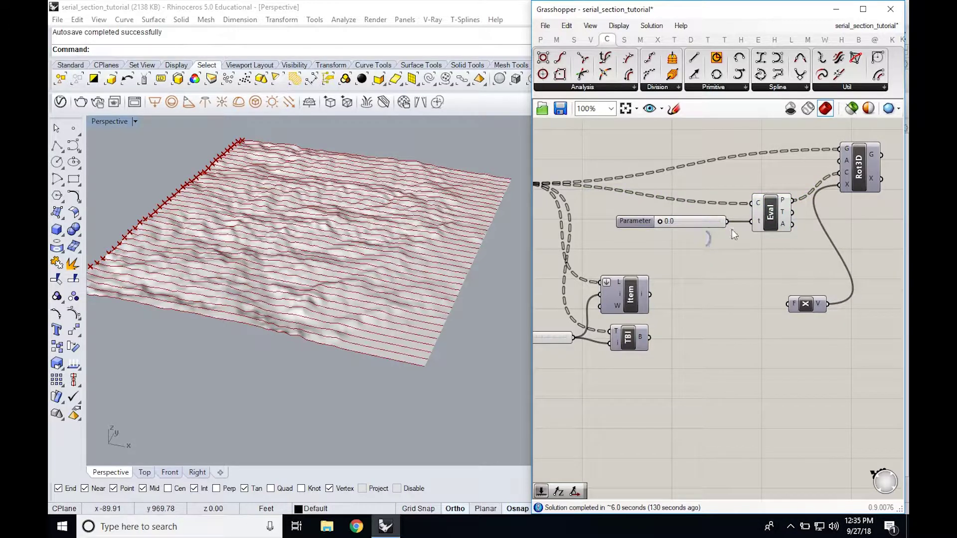
- Set the Parameter slider to 0.6 and reparameterize the curve input of Evaluate Curve
right_drag(736, 265, 752, 263)
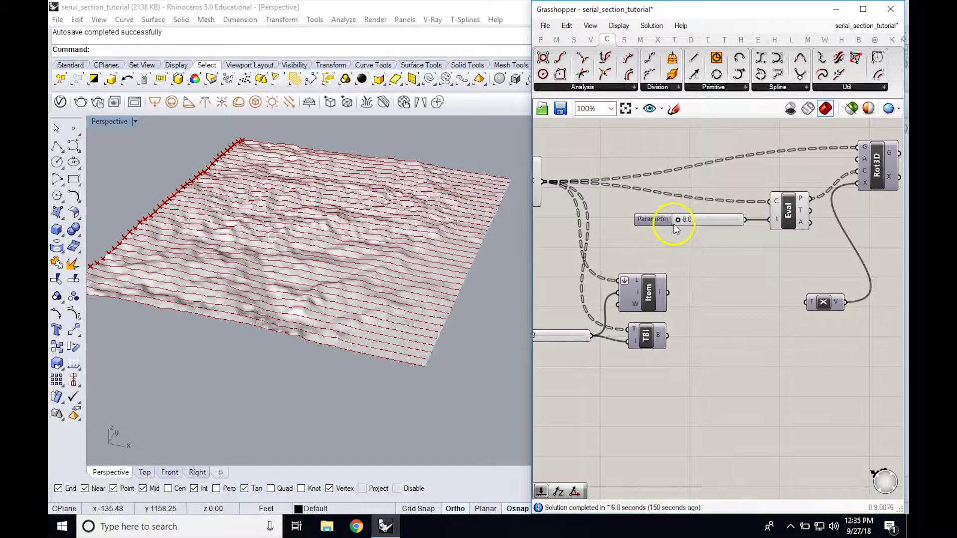
drag(677, 220, 712, 222)
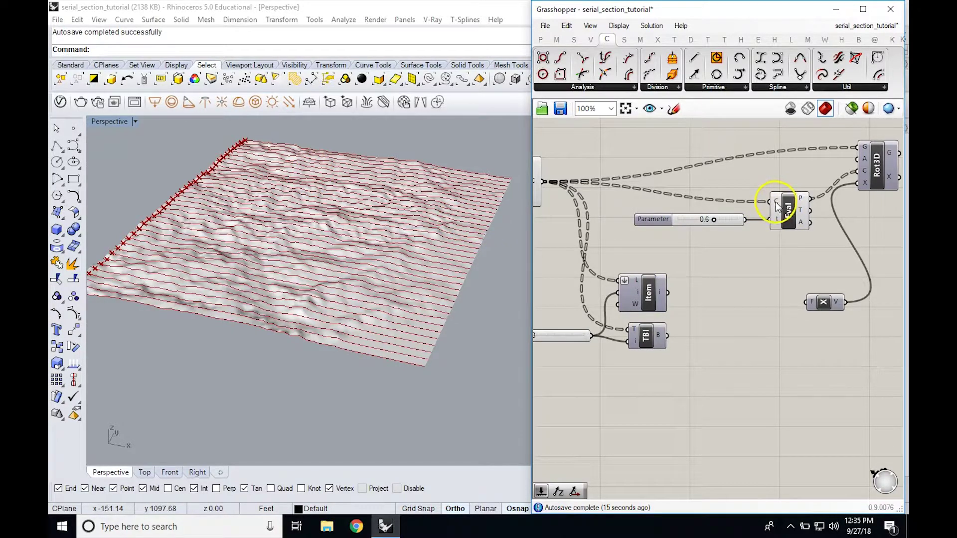
mouse_move(776, 203)
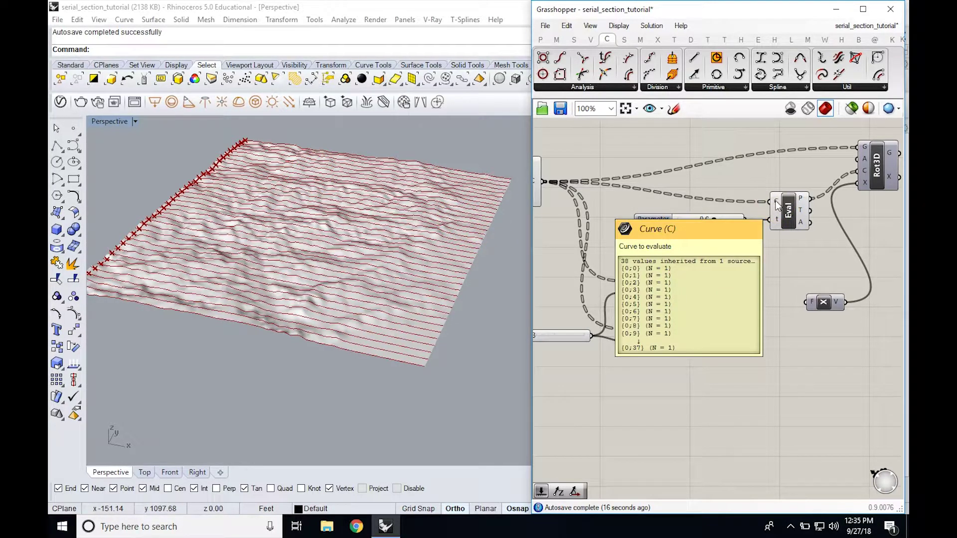
right_click(776, 203)
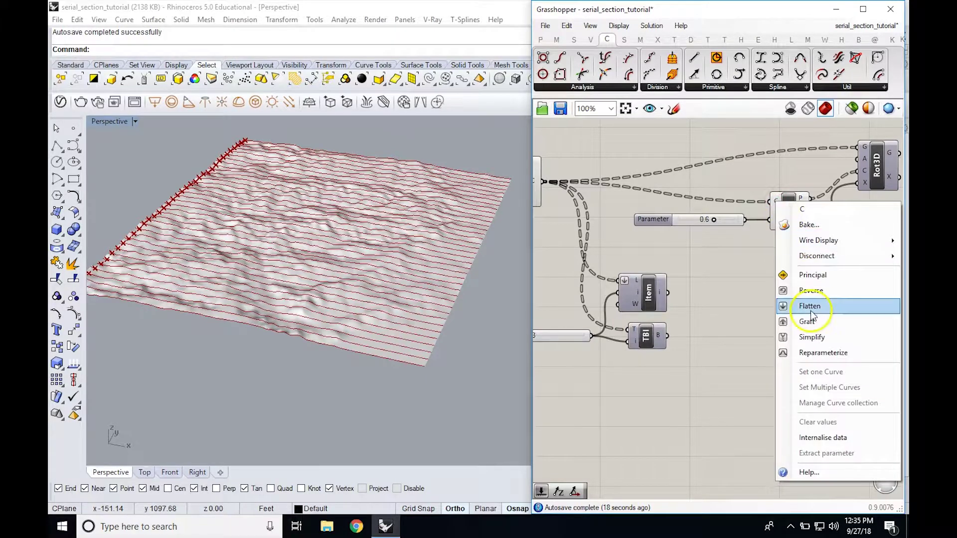
click(817, 353)
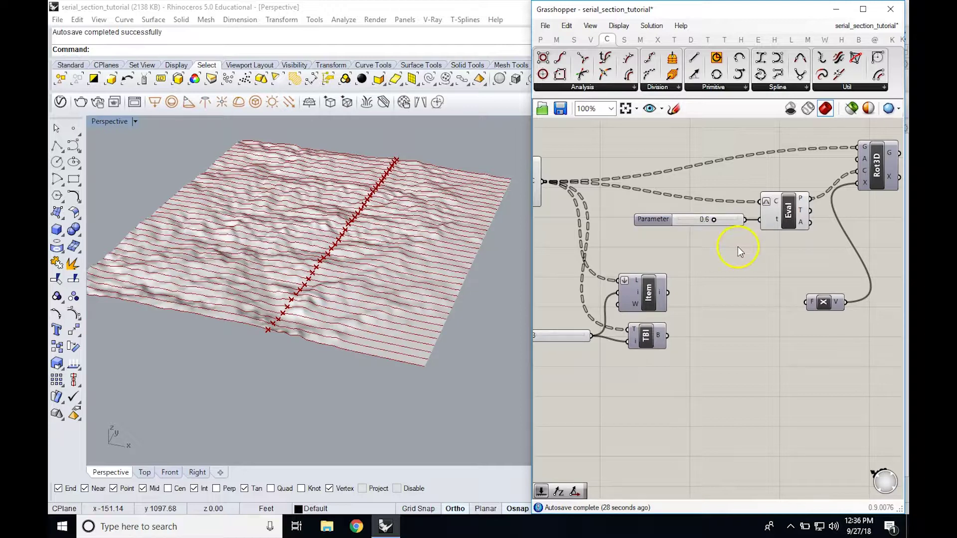
- Try a midway Parameter slider value for Evaluate Curve and return the slider to 0.0
mouse_move(712, 220)
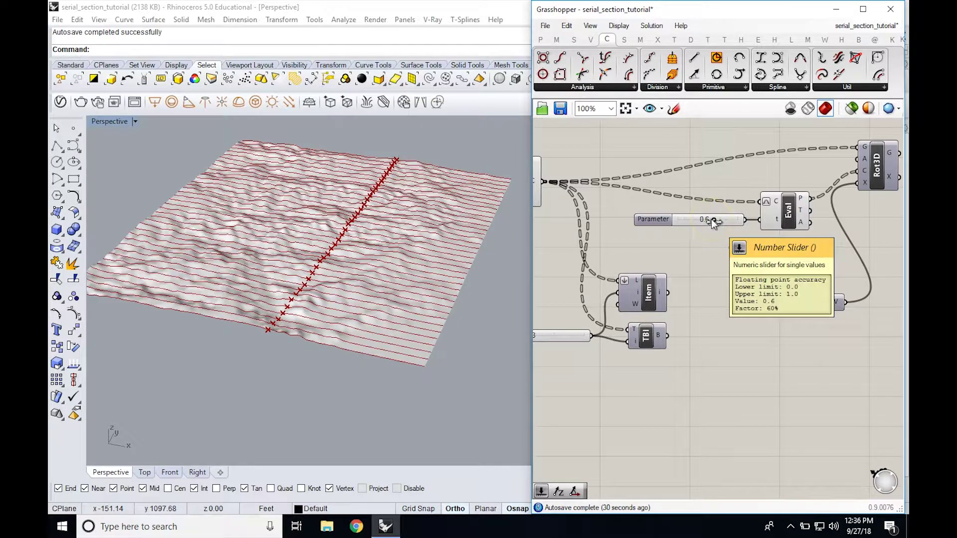
drag(711, 220, 712, 220)
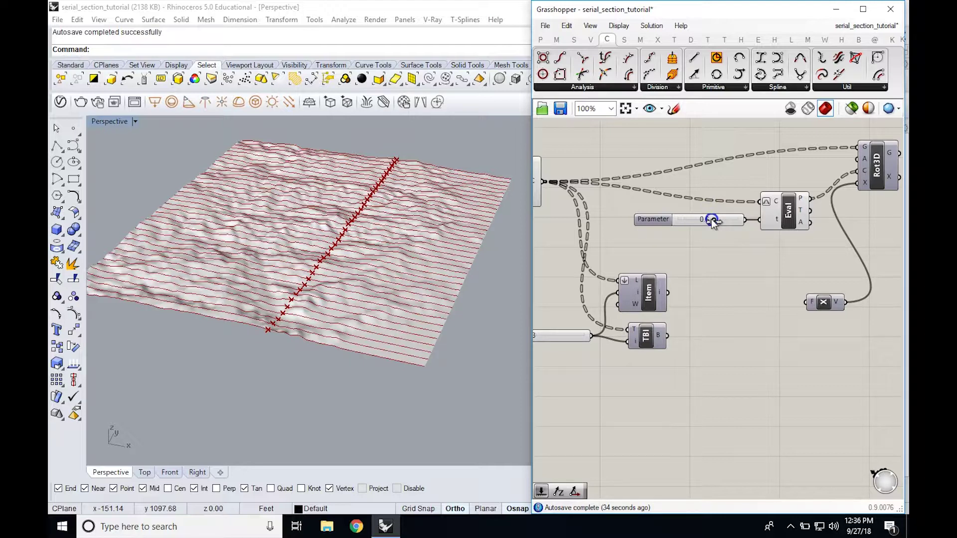
mouse_move(710, 219)
mouse_down()
mouse_move(739, 223)
mouse_move(668, 225)
mouse_move(727, 223)
mouse_move(704, 220)
mouse_up()
click(704, 229)
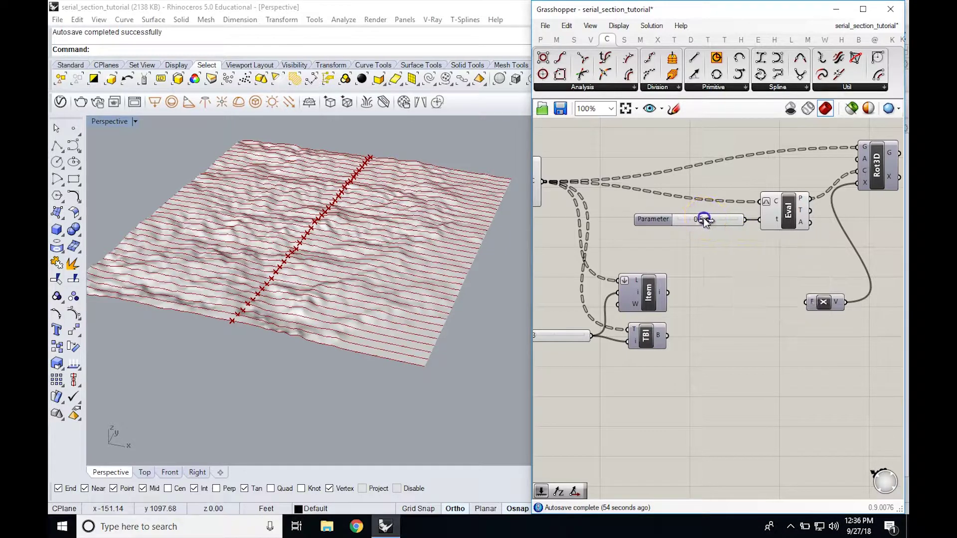
drag(705, 220, 669, 220)
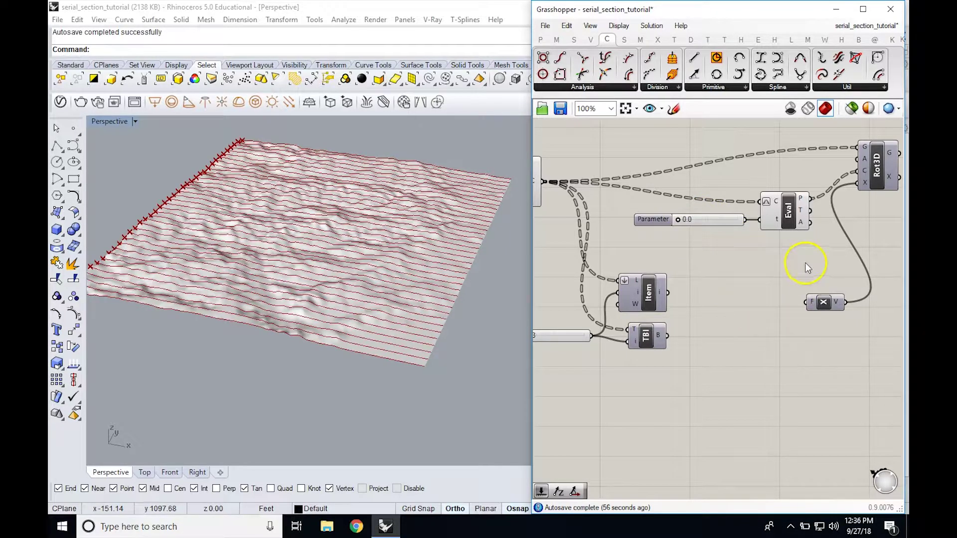
- Examine the center and axis inputs of Rotate 3D and move the Unit X component directly beneath Evaluate Curve
right_drag(803, 257, 718, 288)
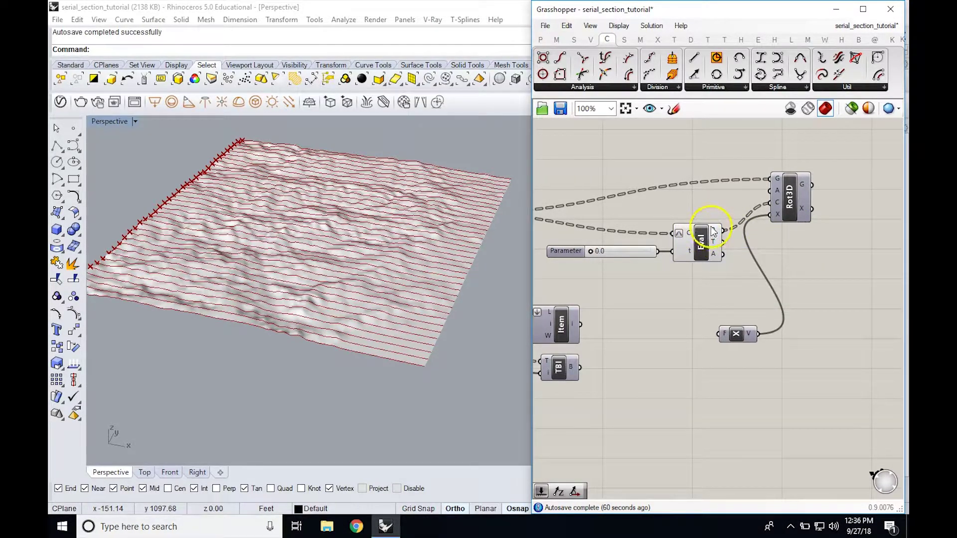
mouse_move(713, 232)
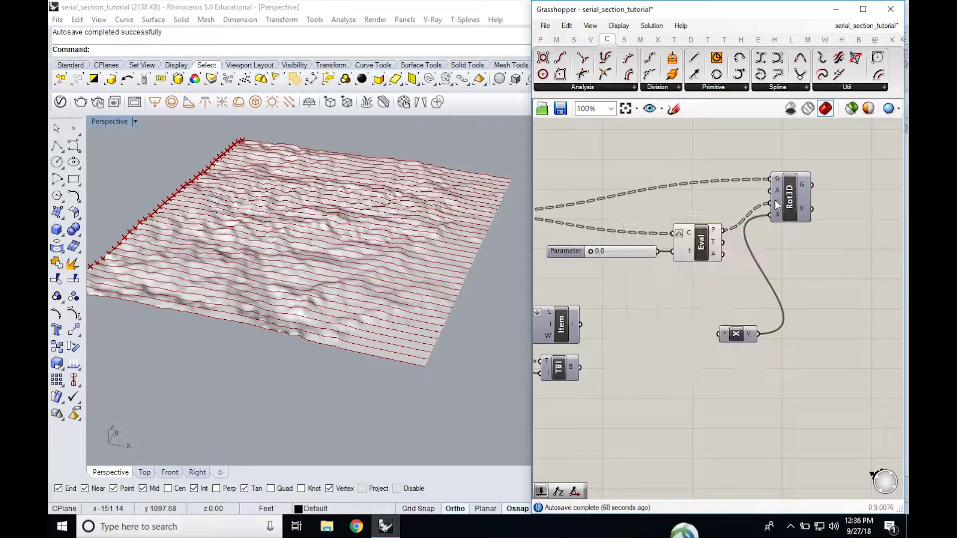
mouse_move(779, 218)
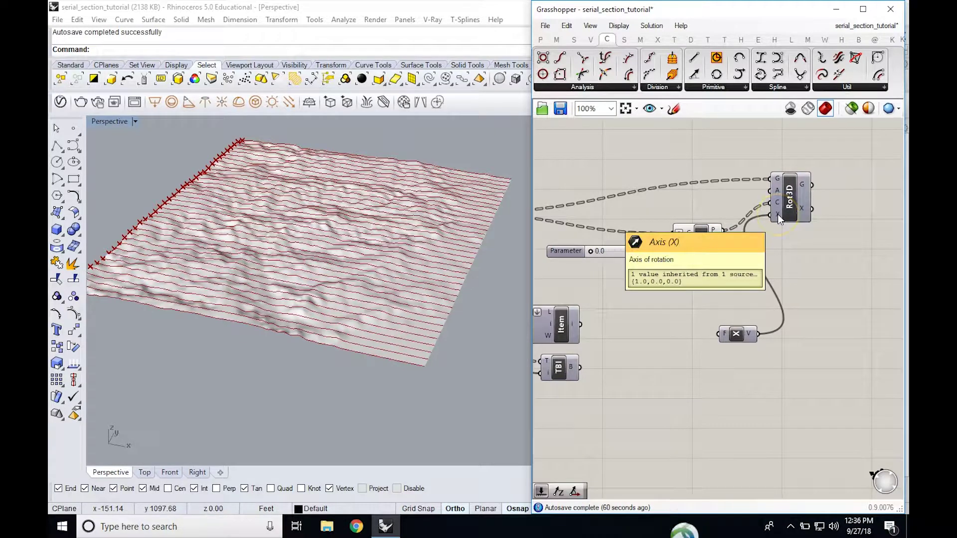
click(758, 304)
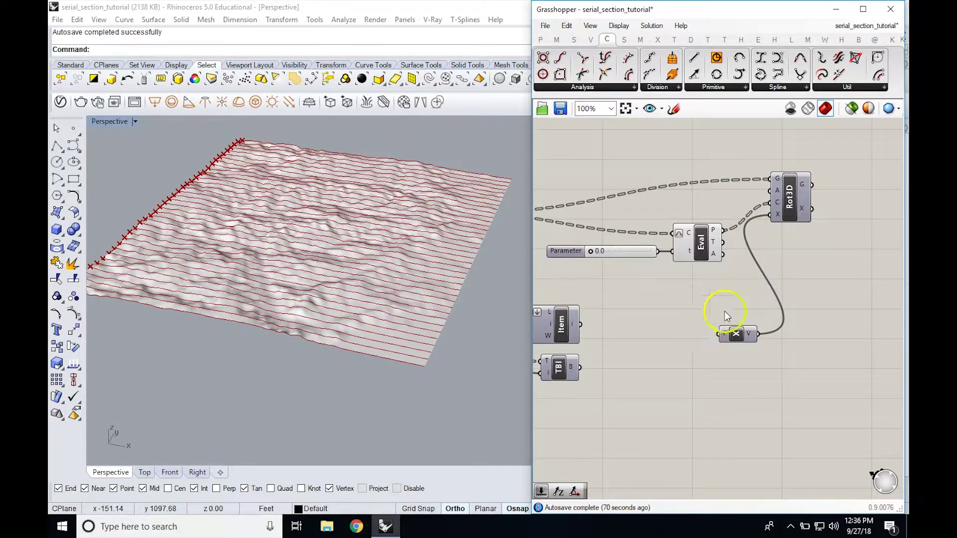
drag(735, 333, 711, 298)
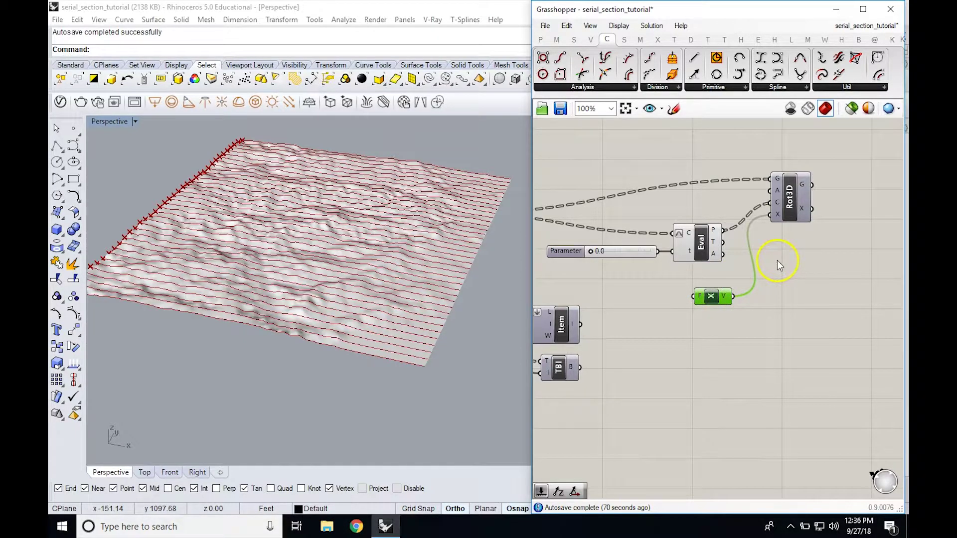
- Turn off the preview of Evaluate Curve and turn on the preview of Rotate 3D
click(699, 244)
right_click(699, 246)
click(708, 268)
right_drag(666, 285, 640, 301)
click(810, 201)
right_click(812, 213)
click(813, 236)
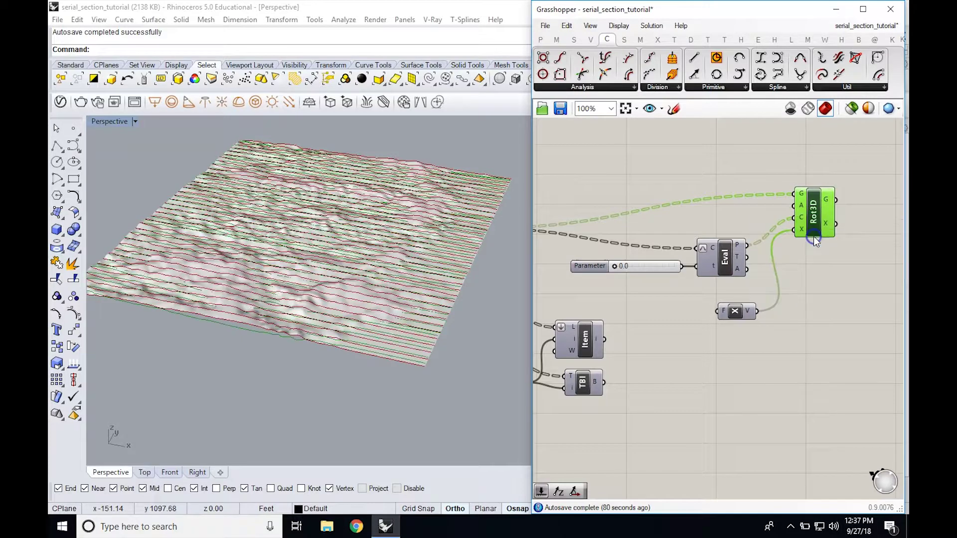
- Add a second Unit X component below the existing one and delete it again
double_click(726, 355)
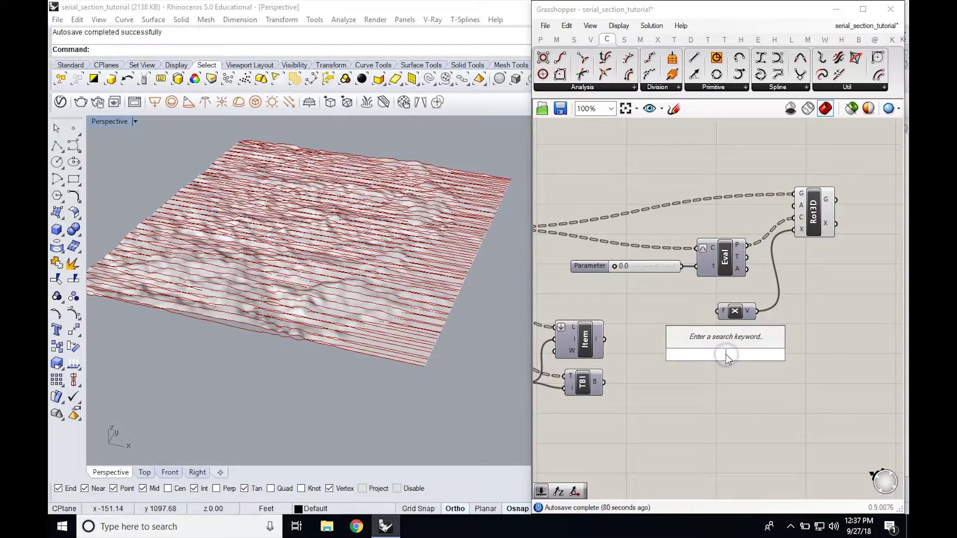
text(x)
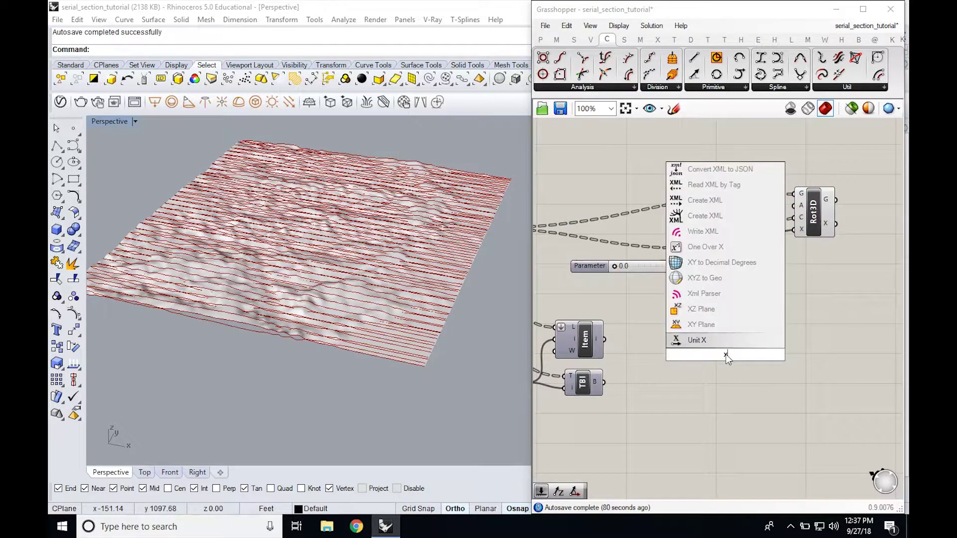
click(702, 342)
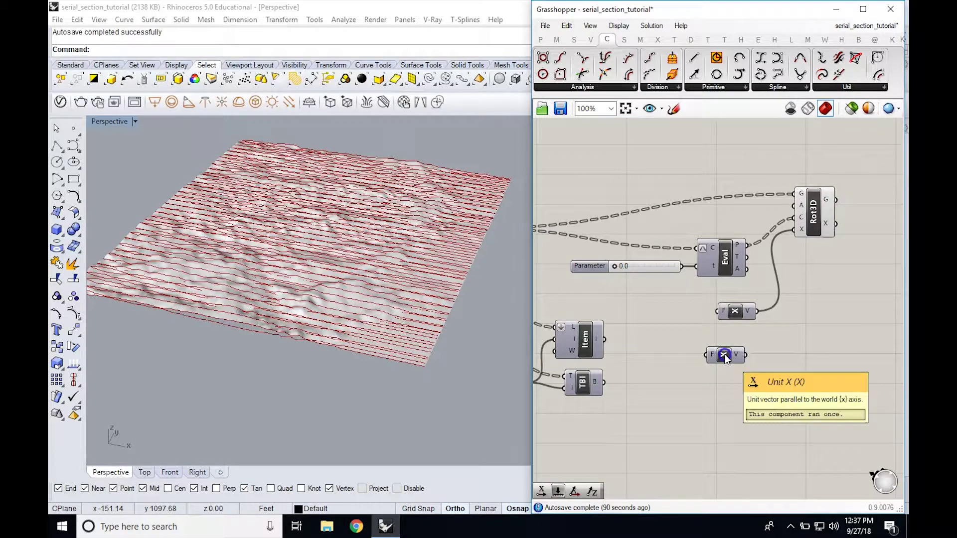
key(Delete)
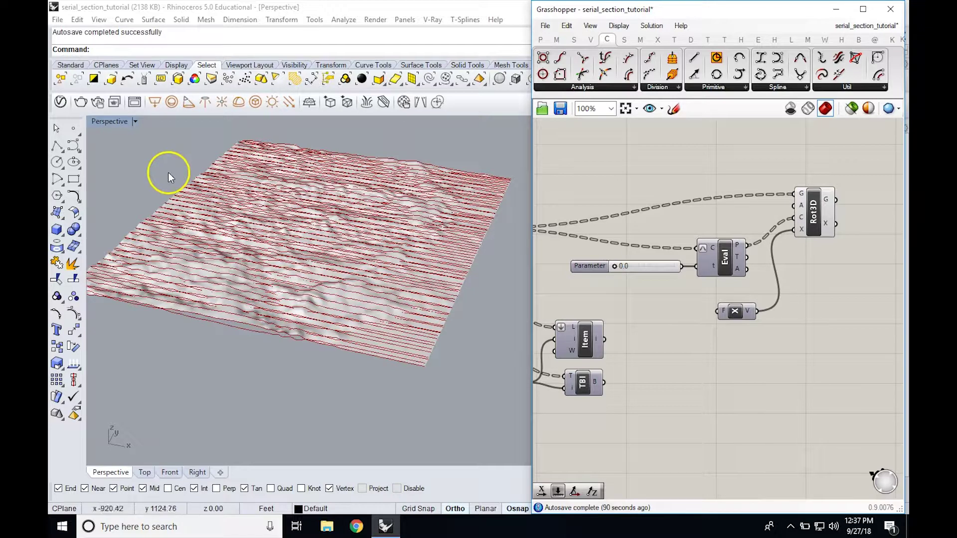
- Inspect the rotated section curves up close in Rhino's Top viewport and maximize that viewport
double_click(112, 121)
scroll(251, 172, up, 5)
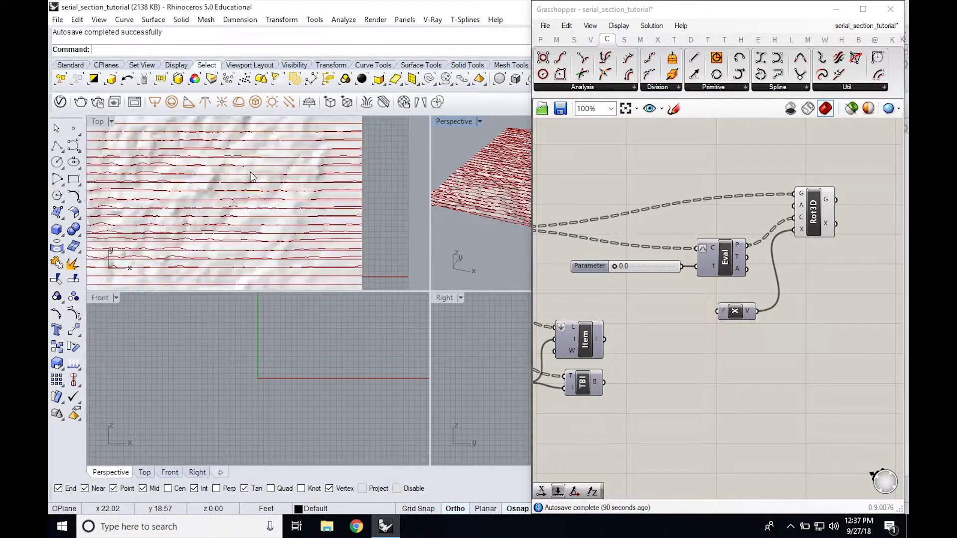
scroll(250, 174, up, 5)
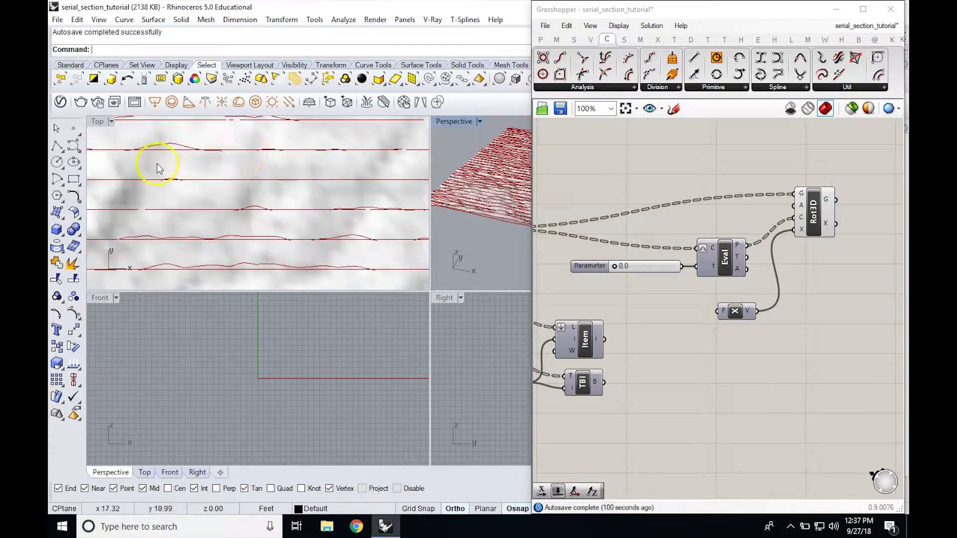
scroll(157, 164, down, 1)
scroll(157, 164, down, 1)
scroll(215, 201, down, 3)
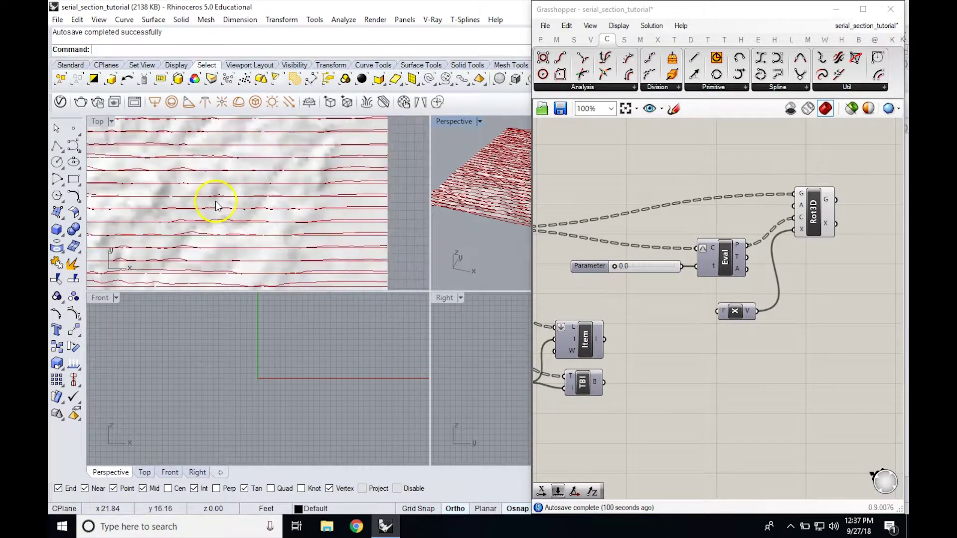
scroll(225, 203, up, 3)
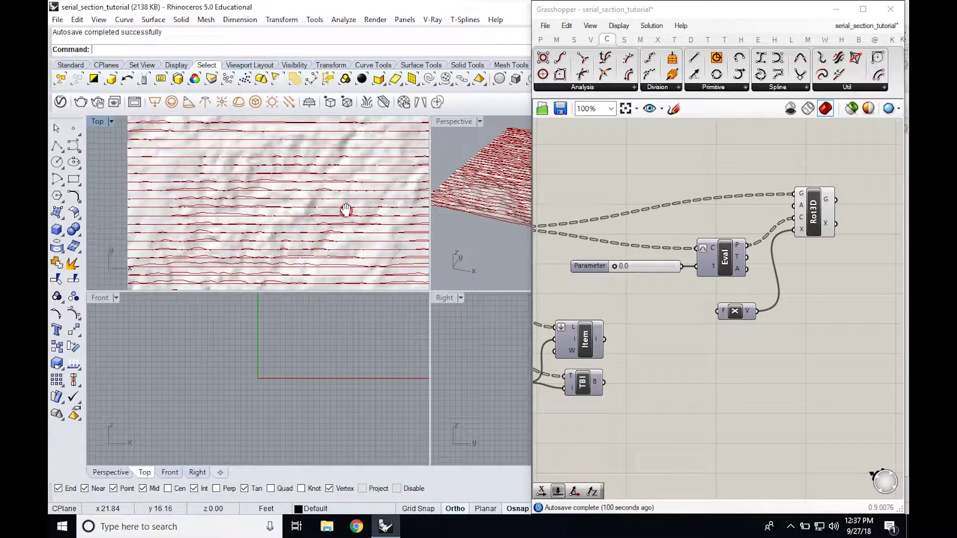
click(96, 121)
click(96, 122)
mouse_move(316, 310)
right_down()
mouse_move(474, 353)
mouse_move(314, 344)
mouse_move(307, 322)
right_up()
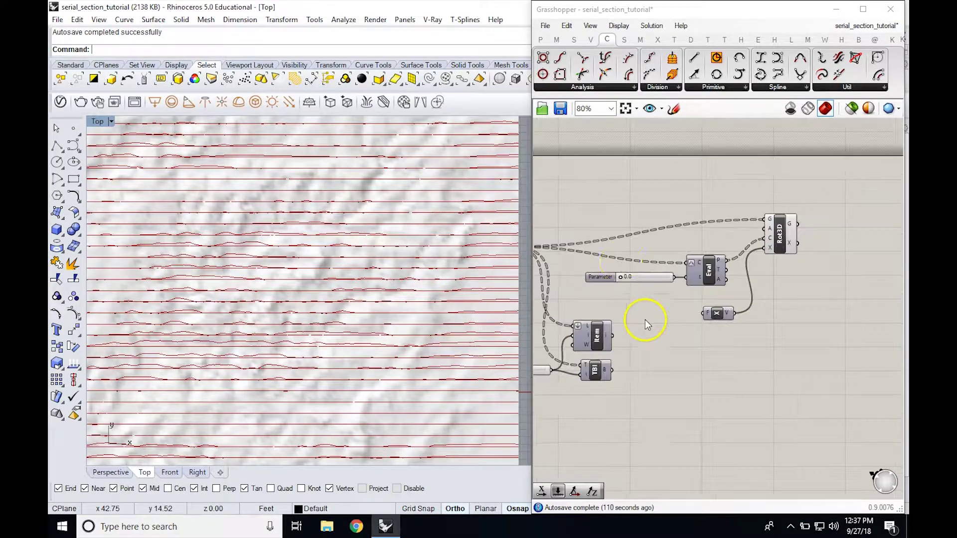
- Select all the components upstream of Rotate 3D, from Contour through Evaluate Curve and Unit X, and turn off their preview
scroll(598, 217, down, 2)
right_drag(598, 217, 668, 222)
drag(812, 396, 543, 197)
right_click(704, 208)
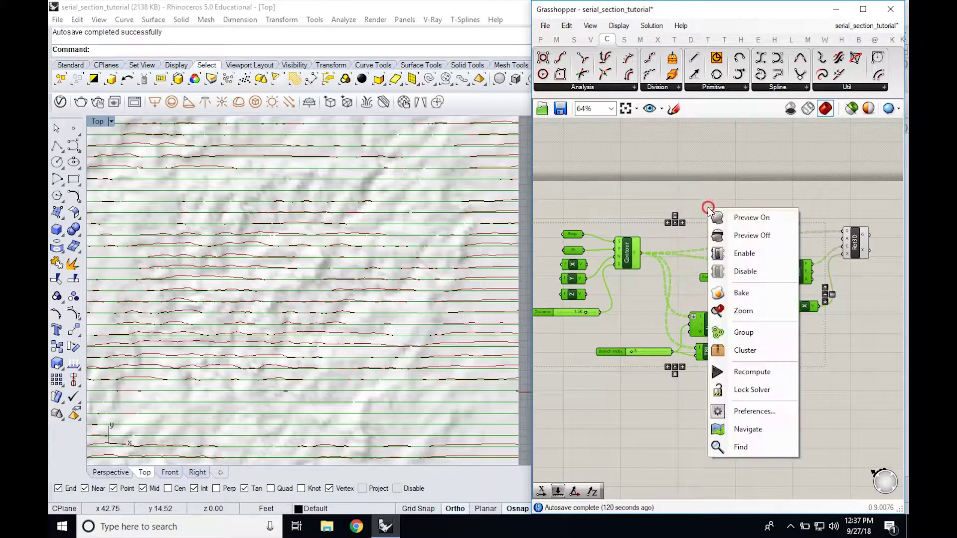
click(743, 241)
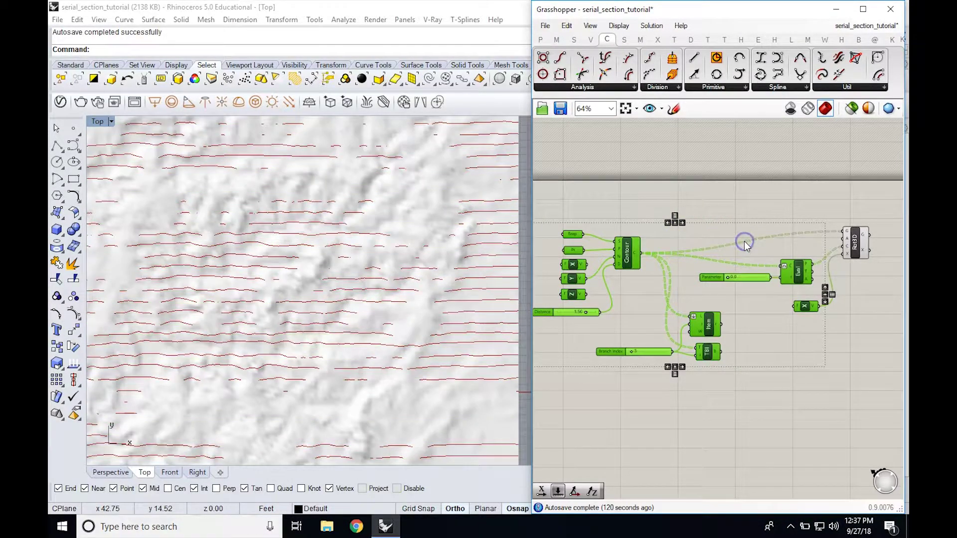
- Hide the terrain surface in Rhino's Top viewport, leaving the rotated section curves in view, and clear the component selection in Grasshopper
scroll(377, 234, down, 5)
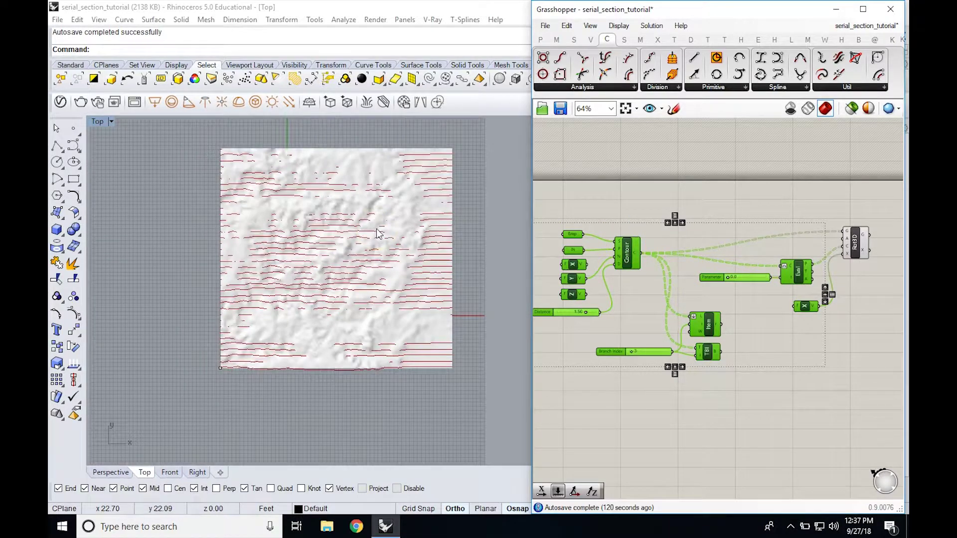
scroll(379, 234, up, 1)
click(415, 201)
text(H)
key(Return)
click(378, 232)
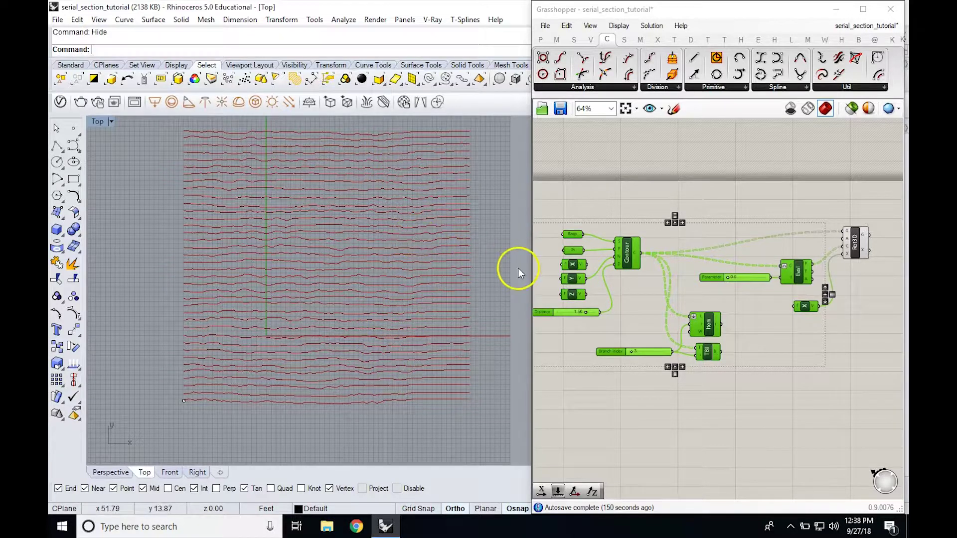
right_drag(477, 247, 457, 252)
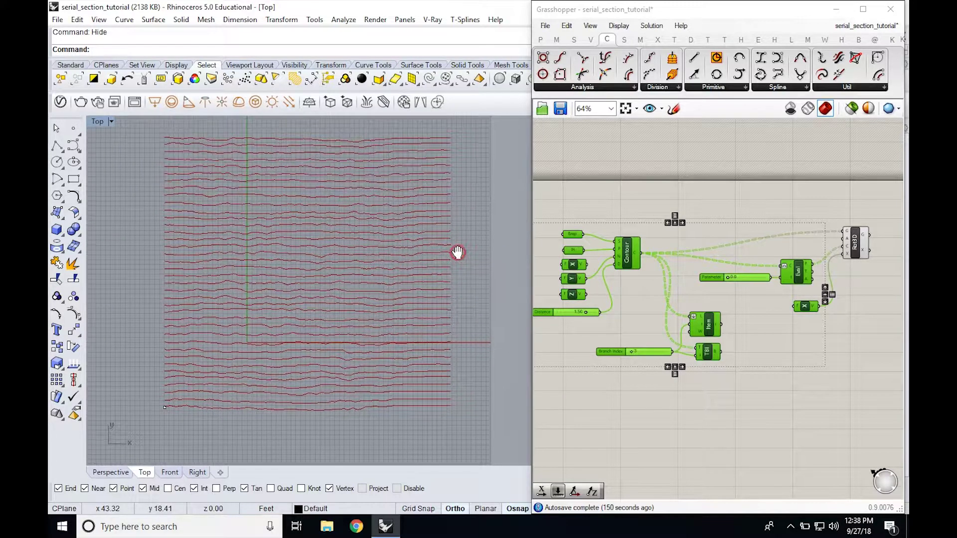
click(779, 384)
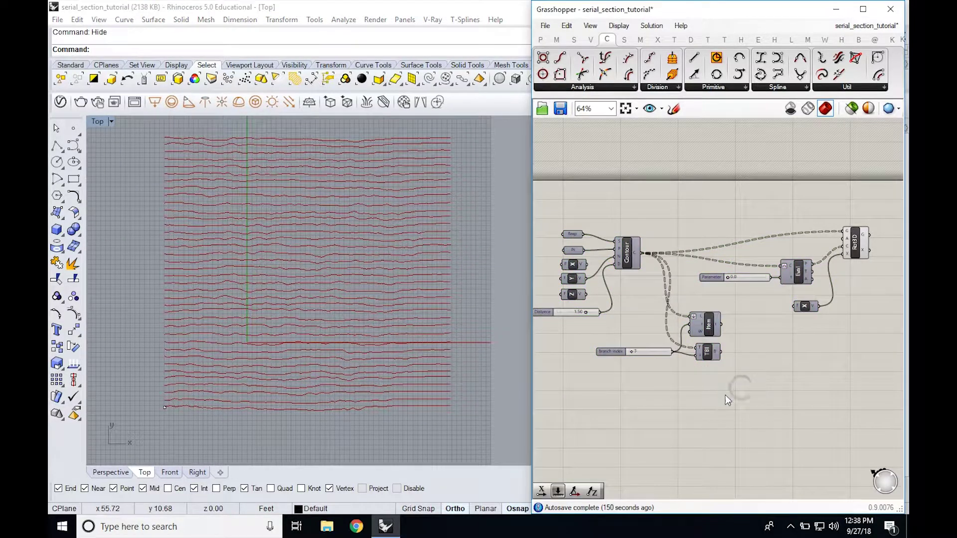
right_drag(725, 395, 746, 388)
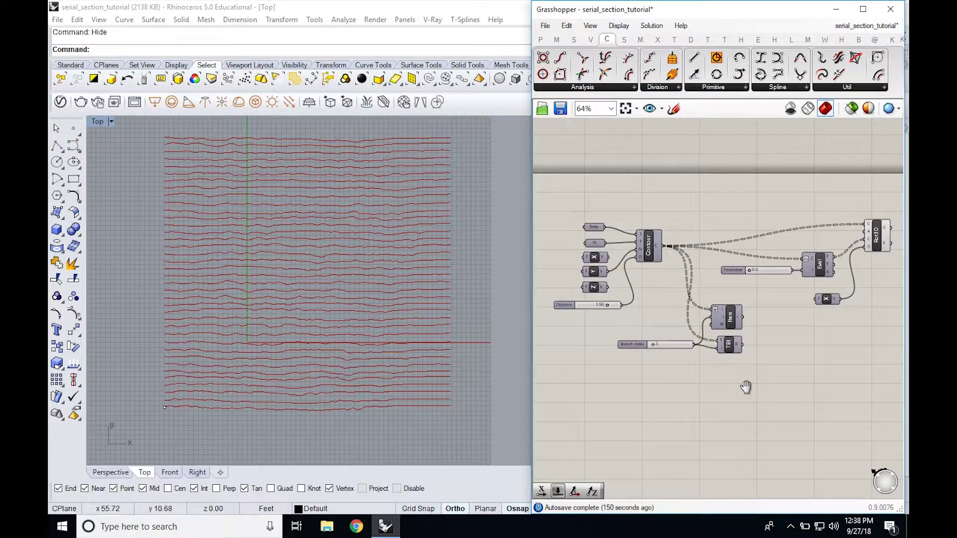